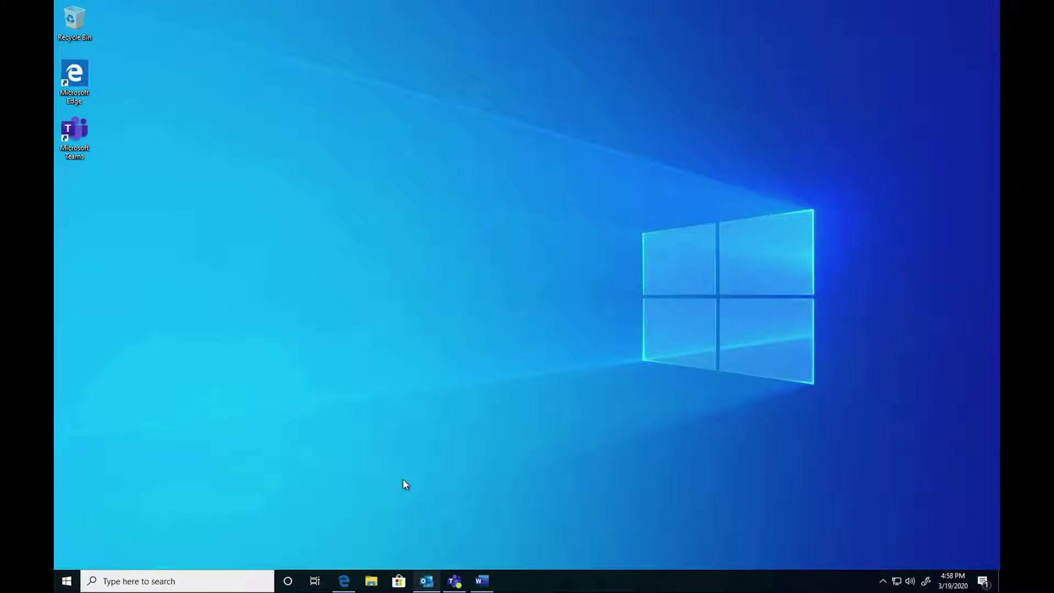
Switch to Microsoft Teams and send a "Hi" greeting with the contact's full name in the already selected one-to-one chat.
{"action": "left_click", "coordinate": [426, 581]}
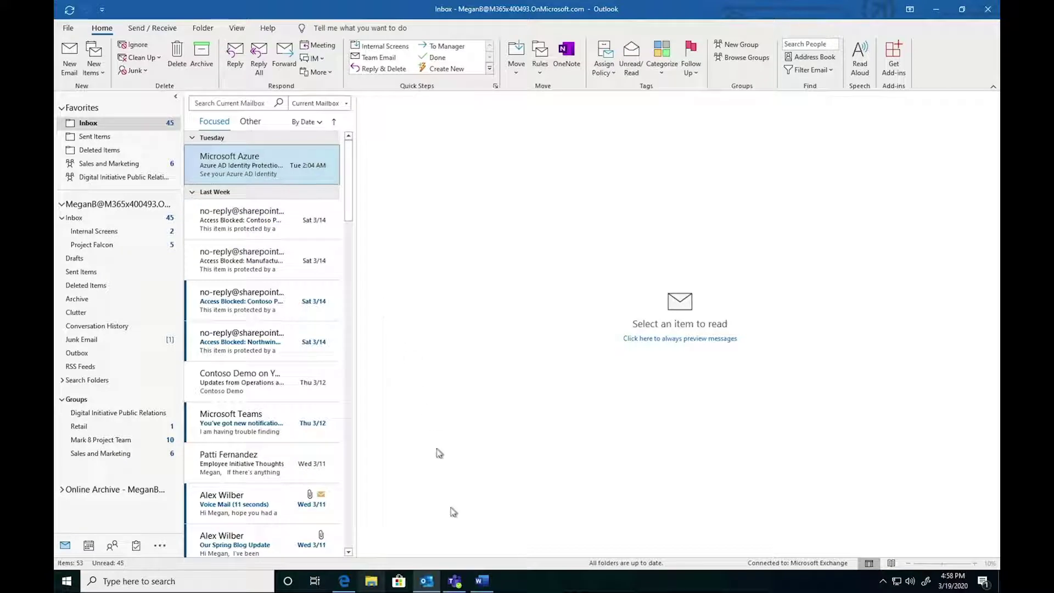
{"action": "left_click", "coordinate": [456, 580]}
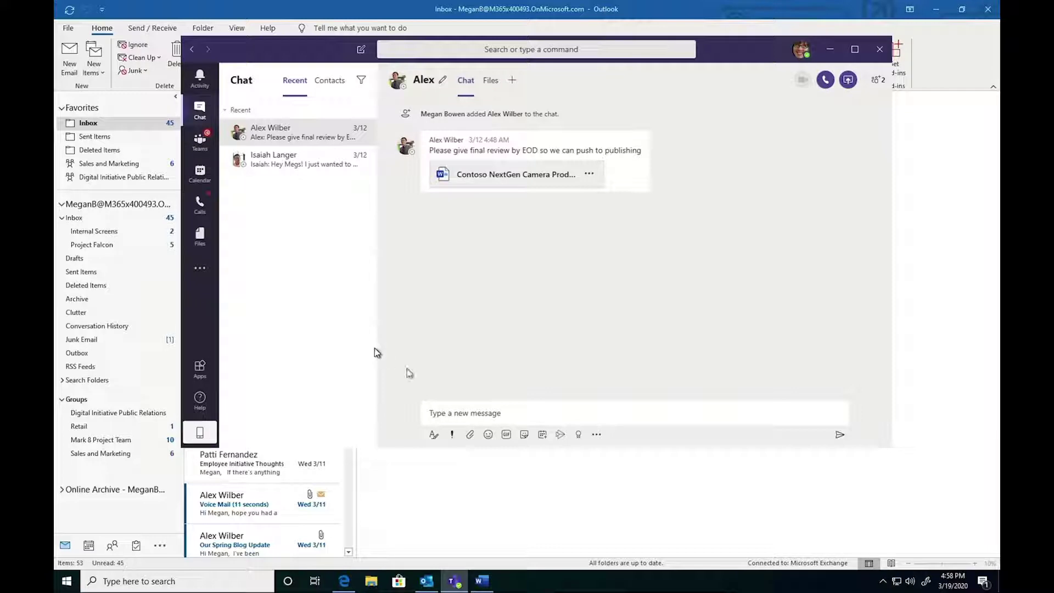
{"action": "left_click", "coordinate": [468, 407]}
{"action": "type", "text": "Hi Alex Wilber"}
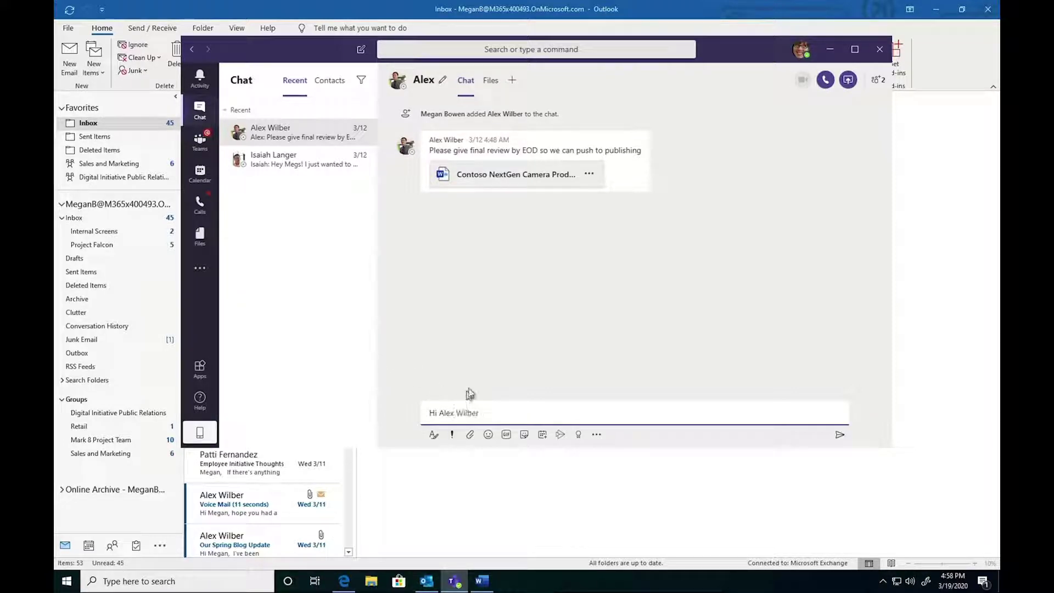
{"action": "key", "text": "Return"}
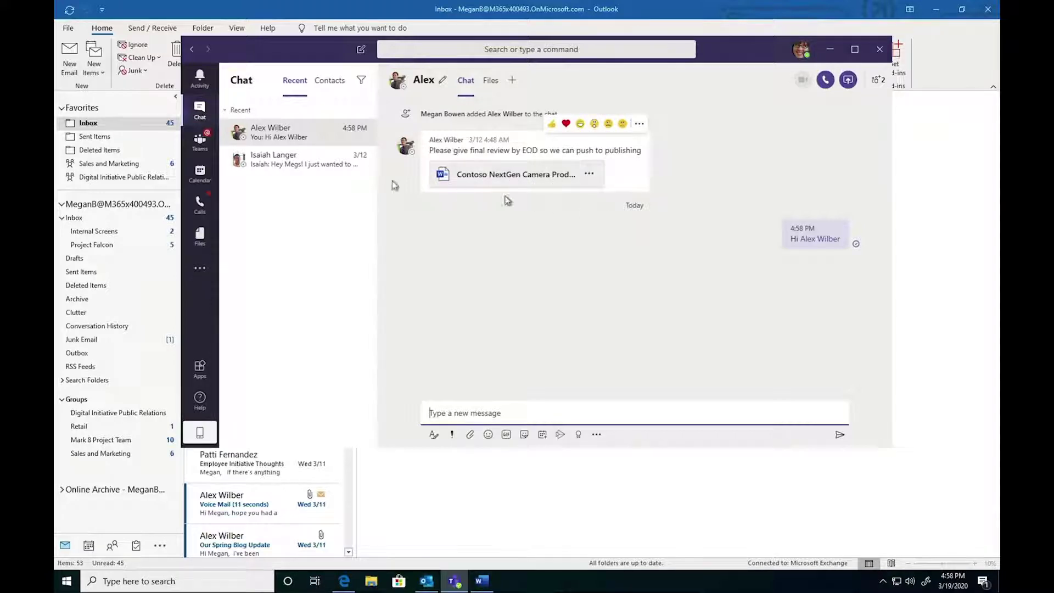
Add the first chat's contact to the second recent chat without including chat history, and send the message "Hi there".
{"action": "left_click", "coordinate": [262, 161]}
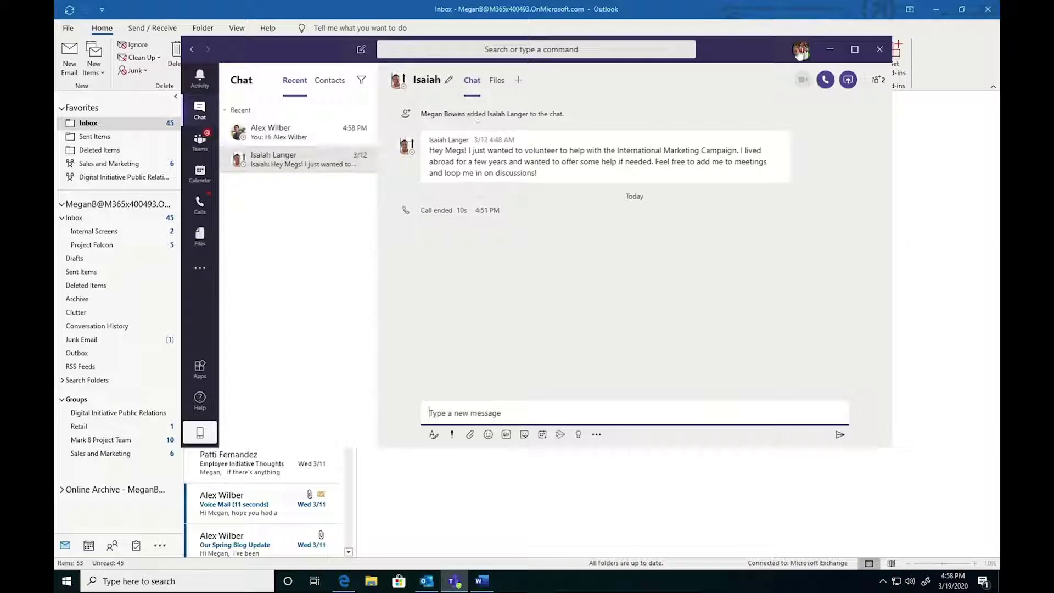
{"action": "left_click", "coordinate": [874, 81]}
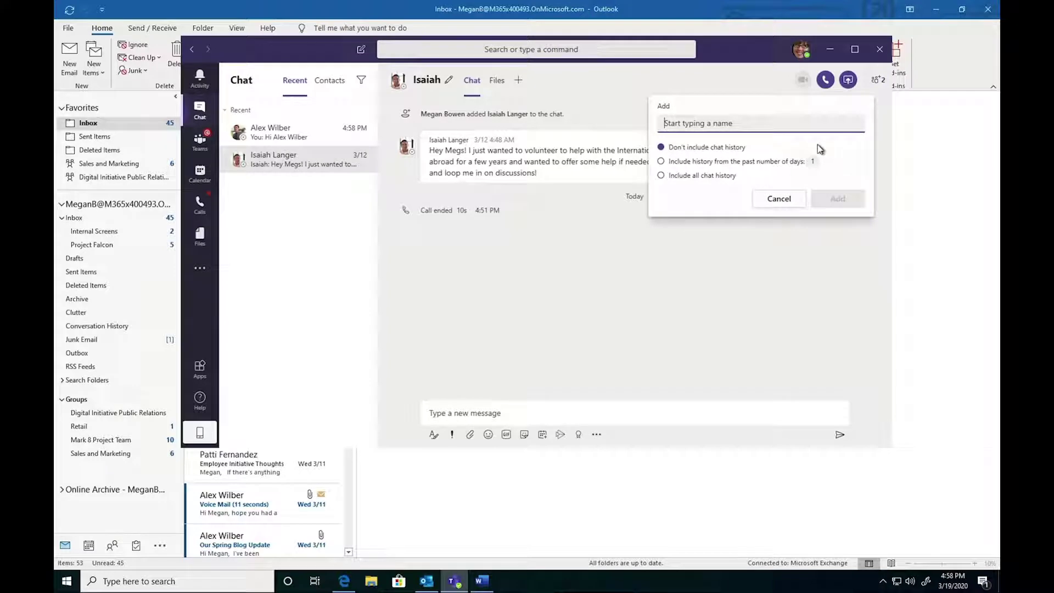
{"action": "type", "text": "alex"}
{"action": "left_click", "coordinate": [790, 152]}
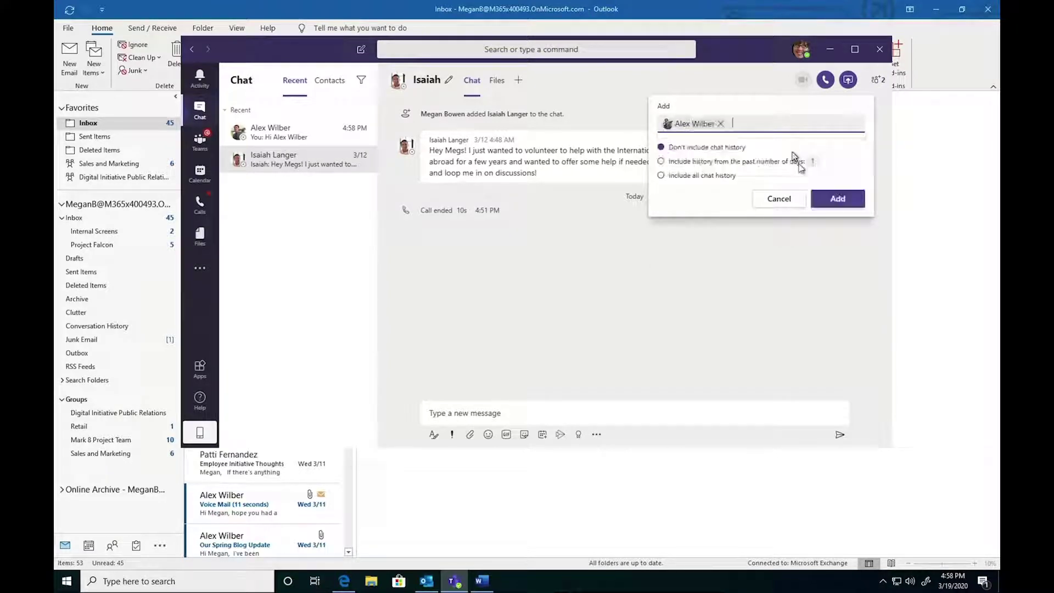
{"action": "left_click", "coordinate": [845, 199]}
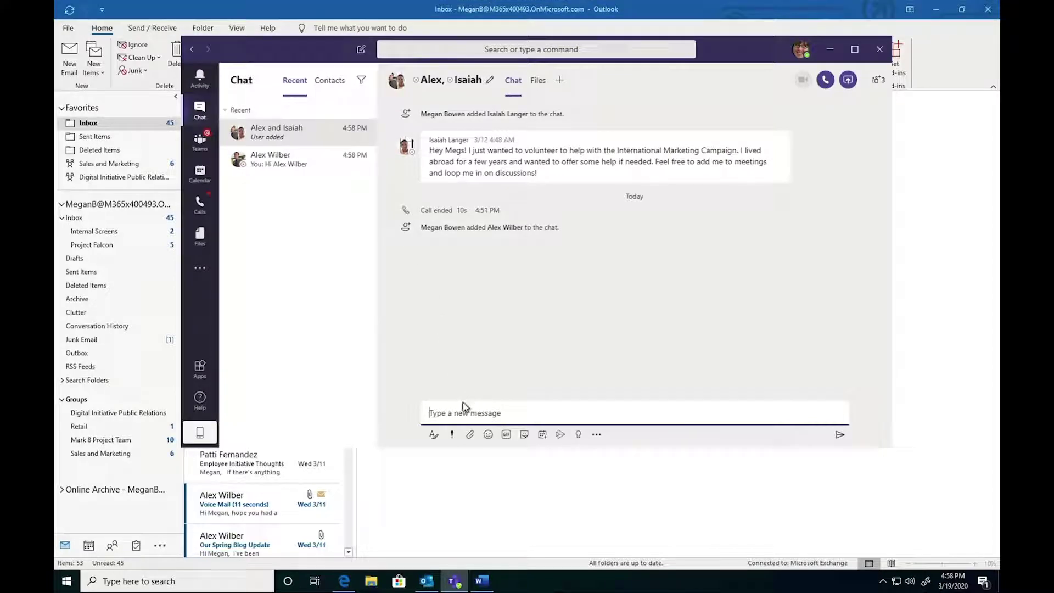
{"action": "type", "text": "Hi there"}
{"action": "key", "text": "Return"}
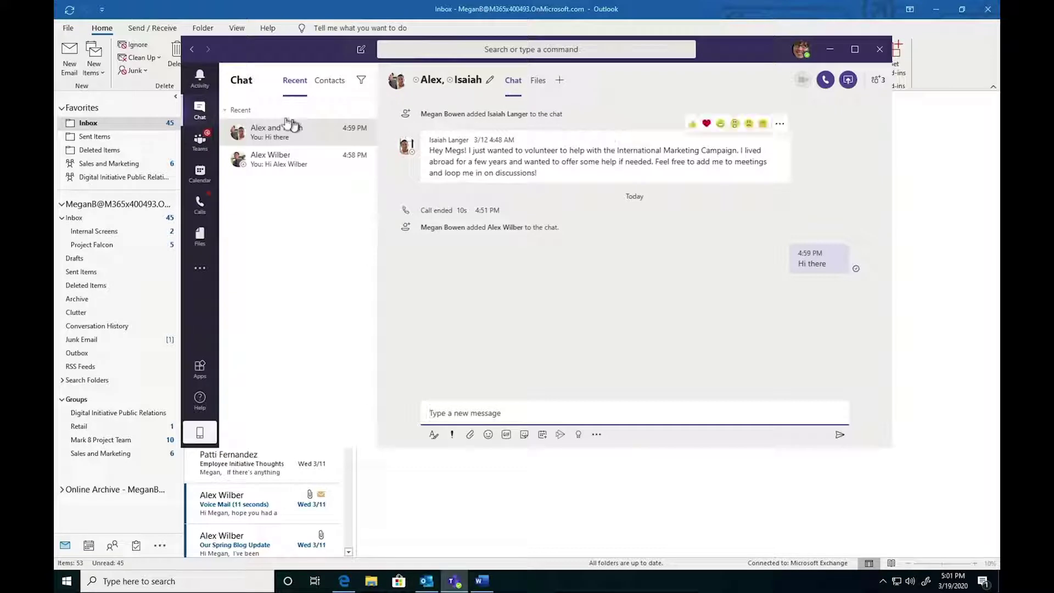
Post a new conversation reading "Start conversation" in the Contoso team's General channel.
{"action": "left_click", "coordinate": [204, 145]}
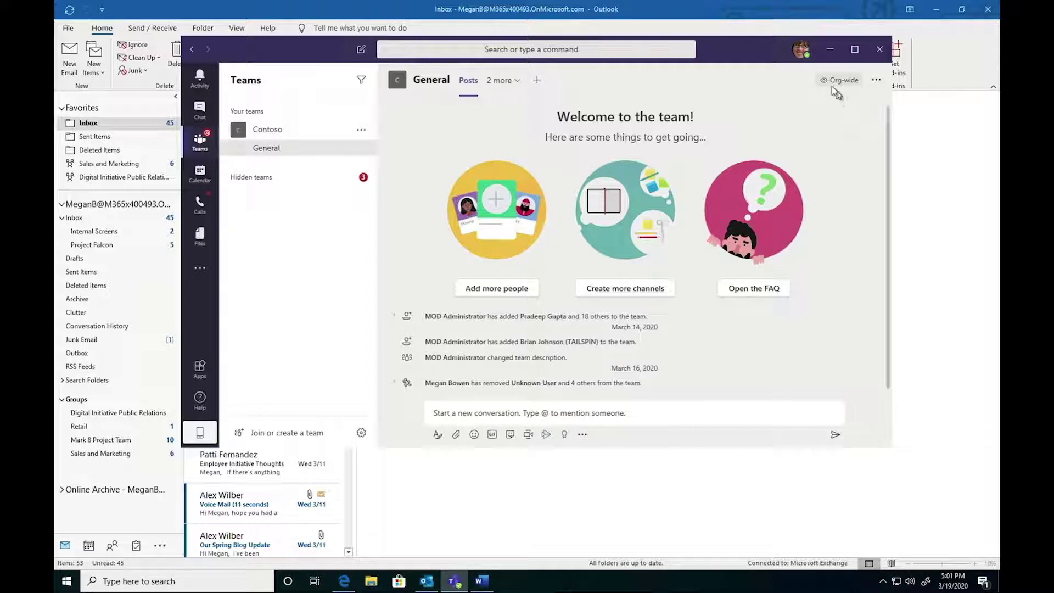
{"action": "mouse_move", "coordinate": [839, 82]}
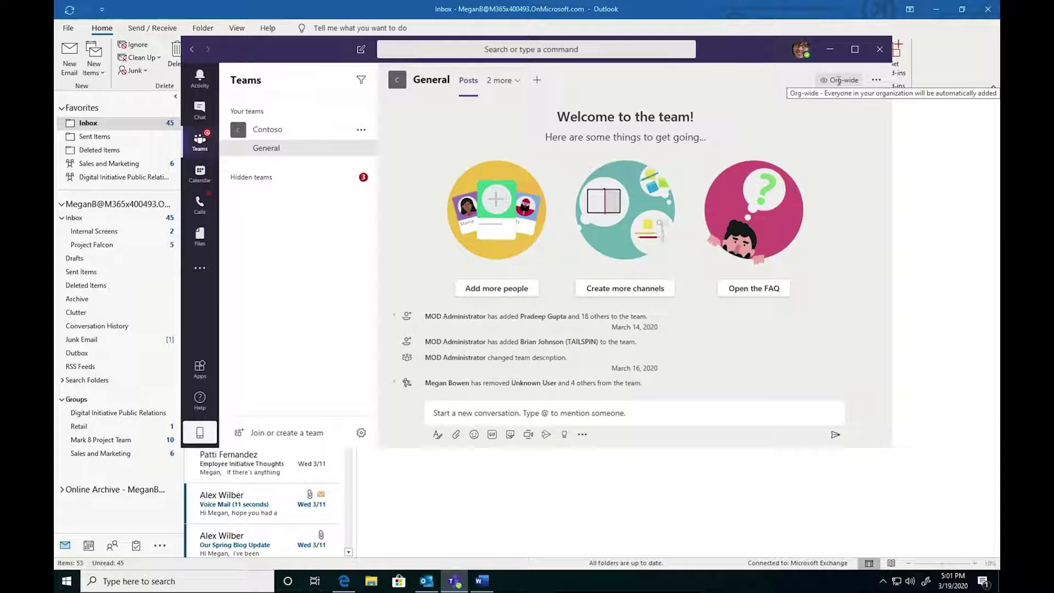
{"action": "left_click", "coordinate": [481, 406]}
{"action": "type", "text": "Start conversation"}
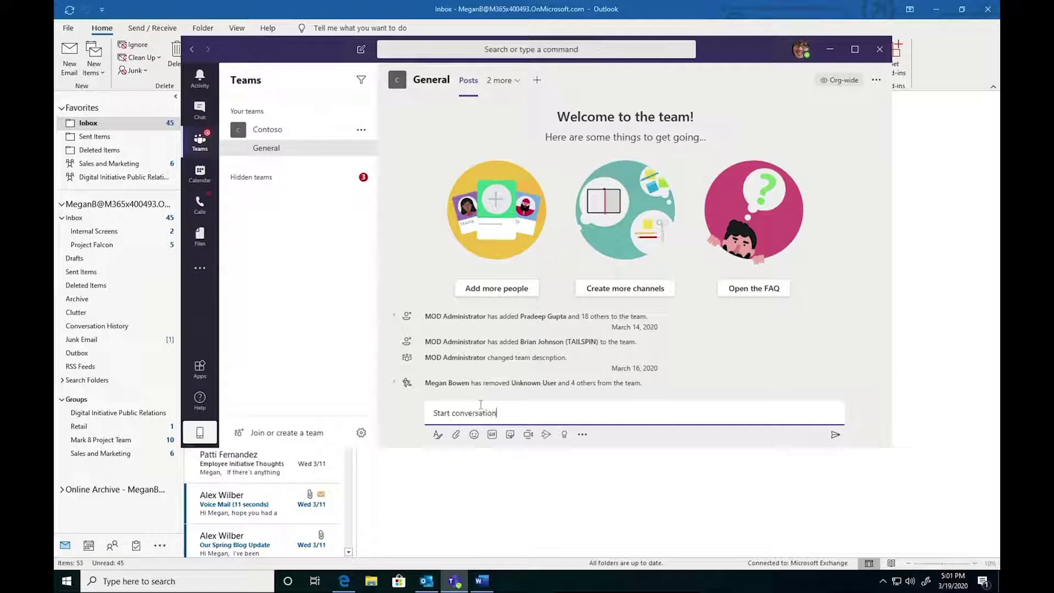
{"action": "key", "text": "Return"}
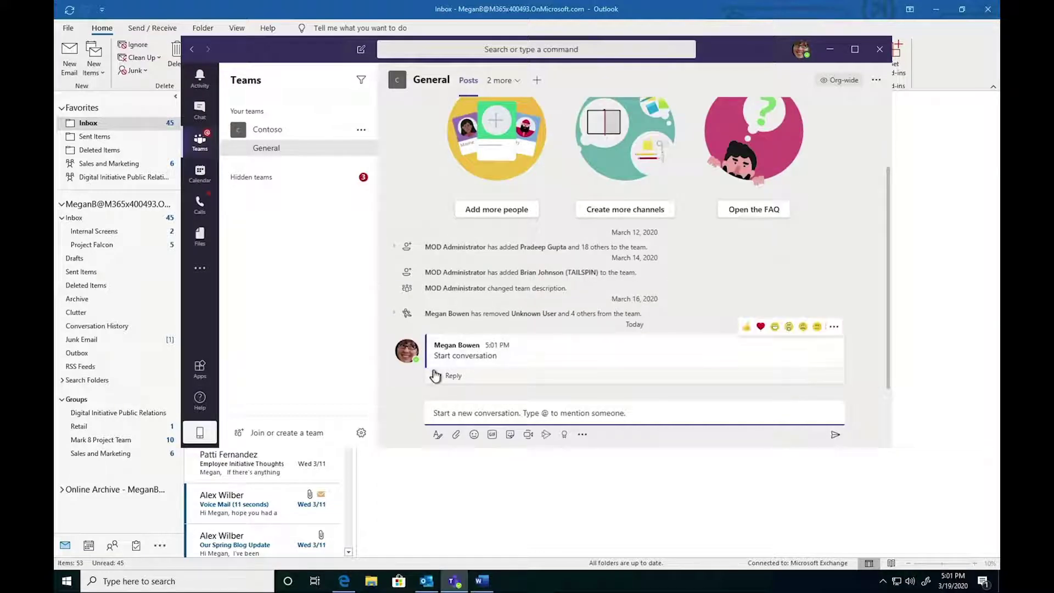
Reply to the "Start conversation" post with the text "Reply".
{"action": "left_click", "coordinate": [497, 365]}
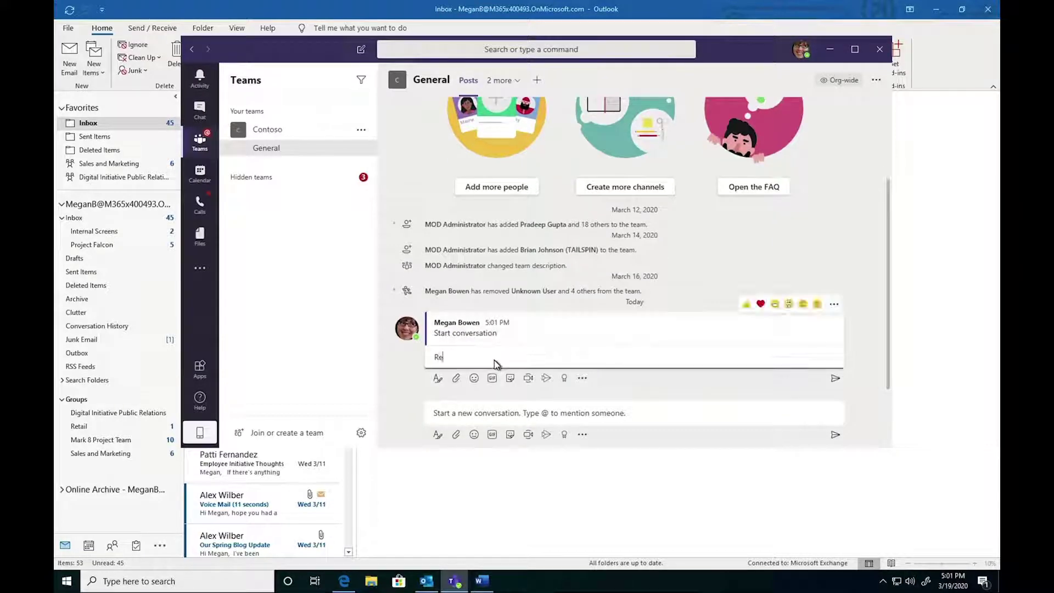
{"action": "type", "text": "Reply"}
{"action": "key", "text": "Return"}
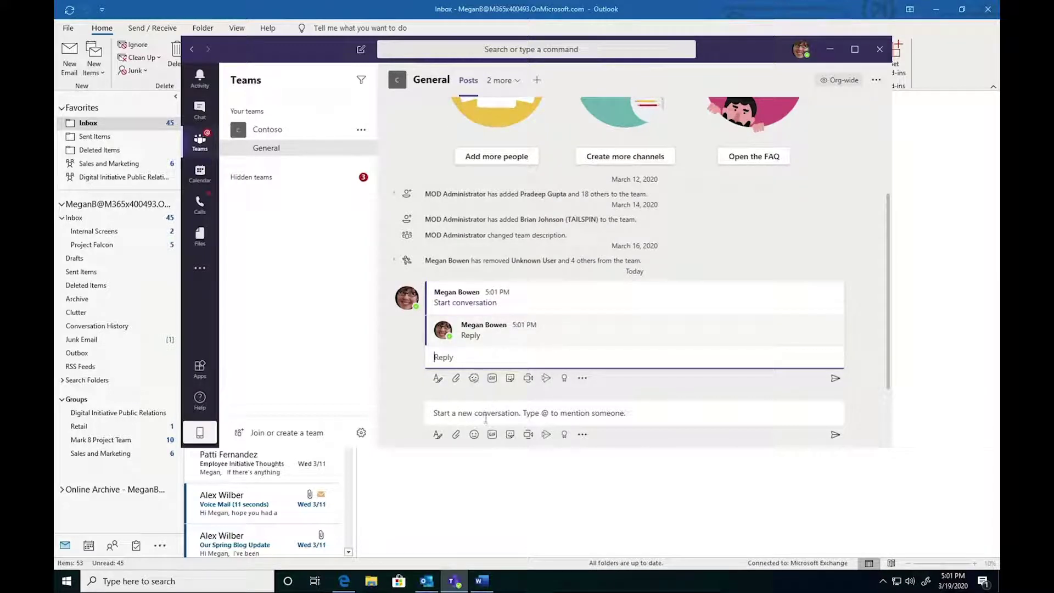
Find a GIF with the search term "fun" and post the "fun fun fun" one as a new conversation in the General channel.
{"action": "left_click", "coordinate": [492, 434]}
{"action": "type", "text": "fun"}
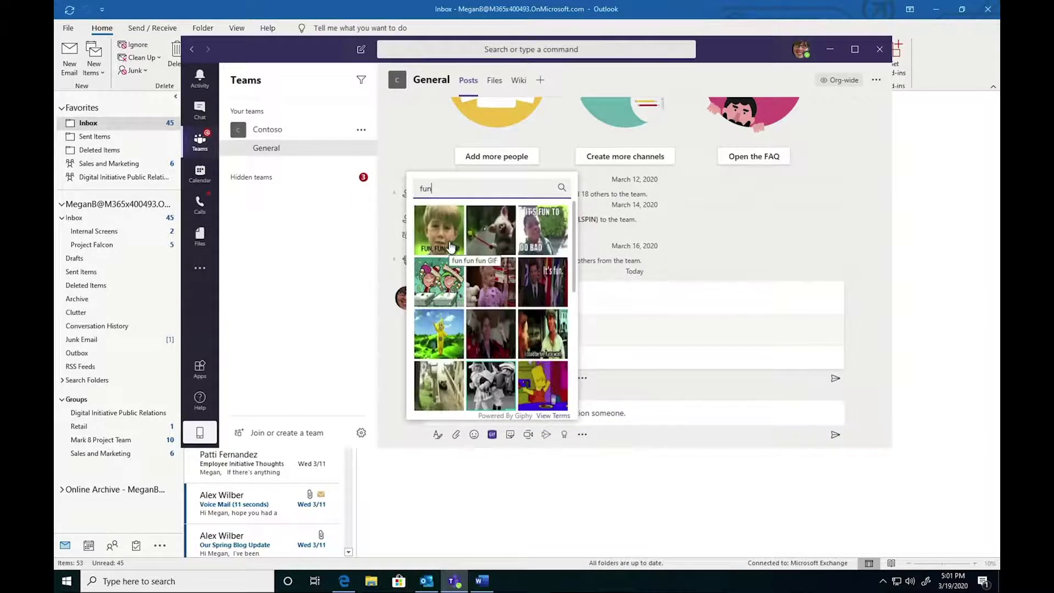
{"action": "left_click", "coordinate": [450, 245]}
{"action": "key", "text": "Return"}
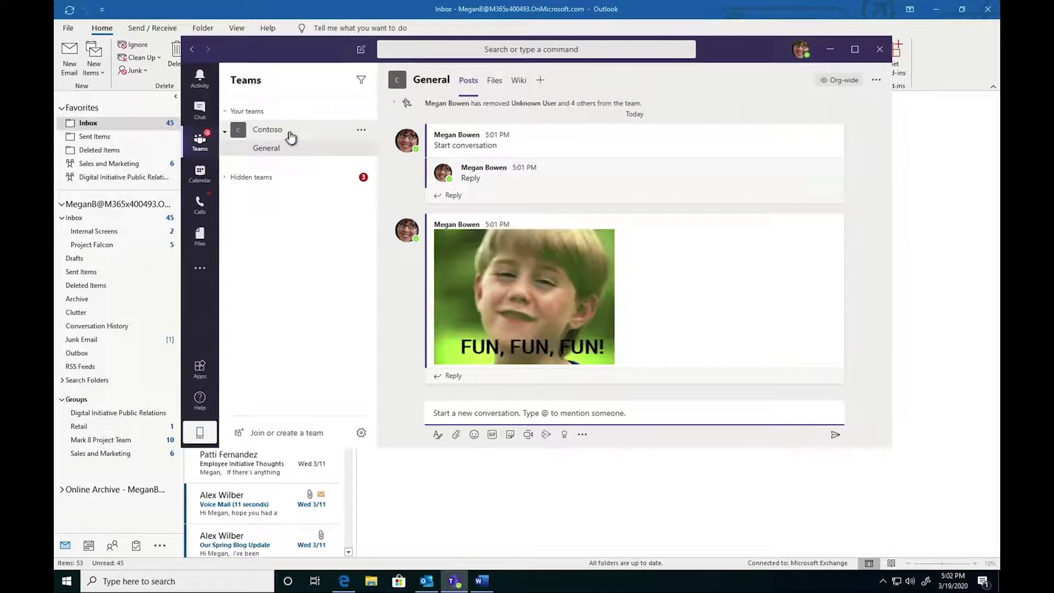
Expand the hidden teams and show the files of the Mark 8 Project Team's Design channel.
{"action": "left_click", "coordinate": [229, 178]}
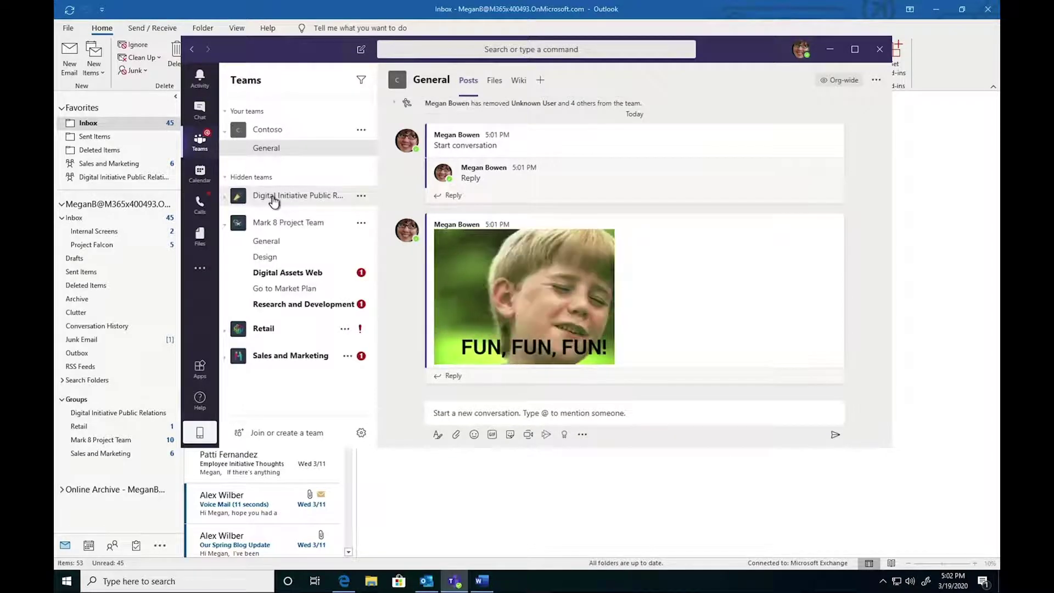
{"action": "left_click", "coordinate": [280, 254]}
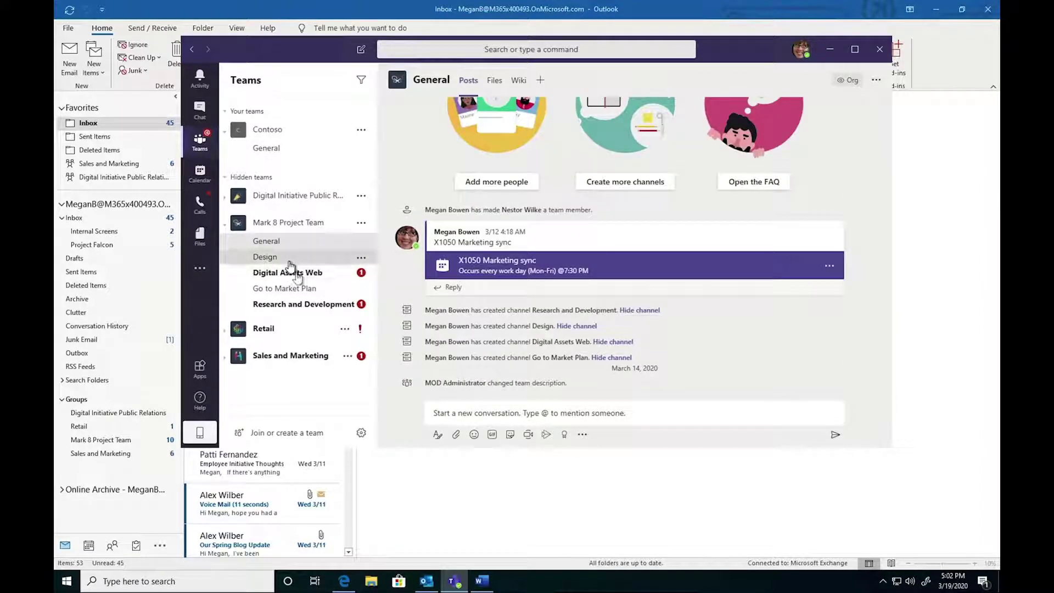
{"action": "left_click", "coordinate": [289, 260]}
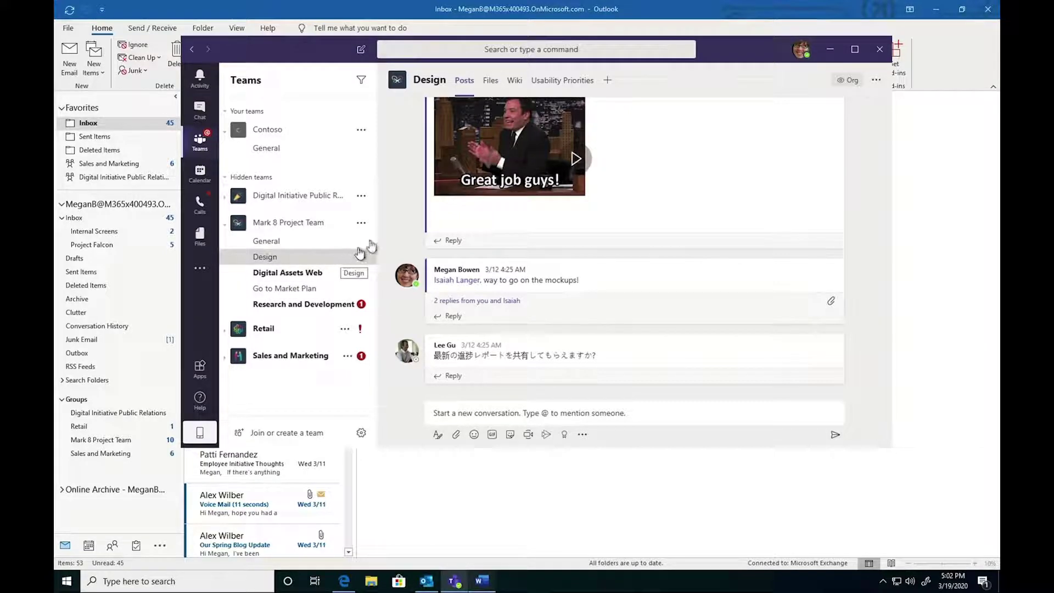
{"action": "left_click", "coordinate": [493, 92]}
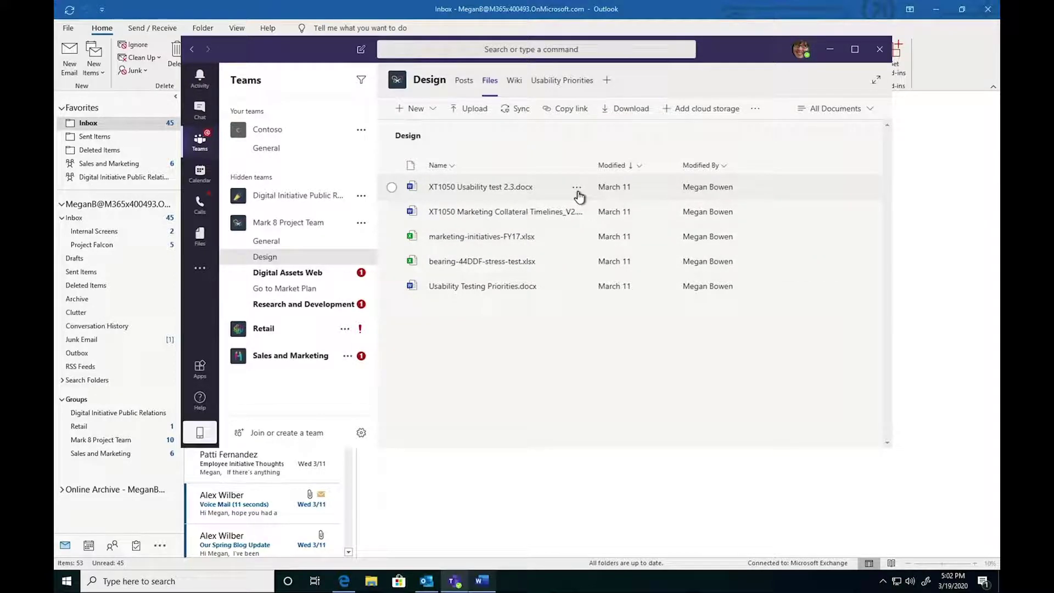
Open XT1050 Usability test 2.3.docx from the Design channel in the Word desktop app and switch to it.
{"action": "left_click", "coordinate": [577, 191]}
{"action": "mouse_move", "coordinate": [629, 199]}
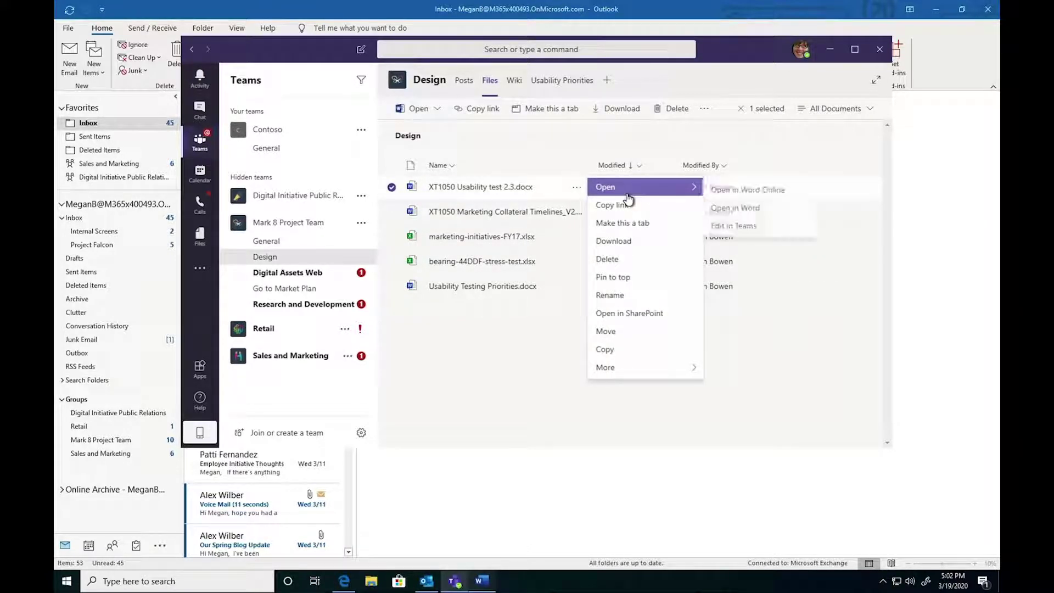
{"action": "left_click", "coordinate": [732, 207]}
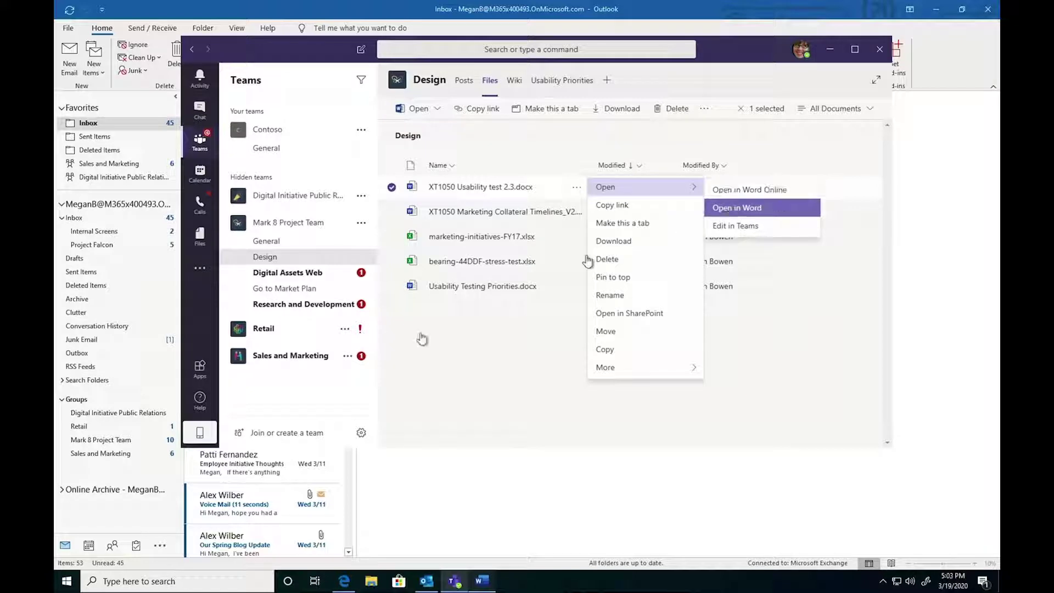
{"action": "left_click", "coordinate": [481, 580]}
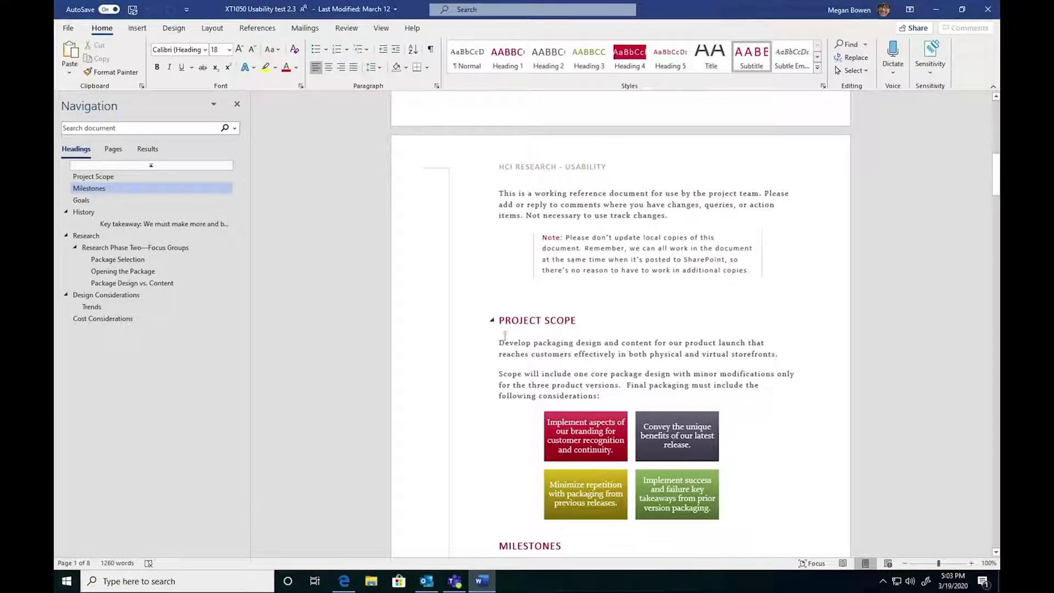
Look through the sections of the usability test document and close it.
{"action": "scroll", "coordinate": [505, 336], "scroll_direction": "down", "scroll_amount": 20}
{"action": "scroll", "coordinate": [506, 333], "scroll_direction": "down", "scroll_amount": 9}
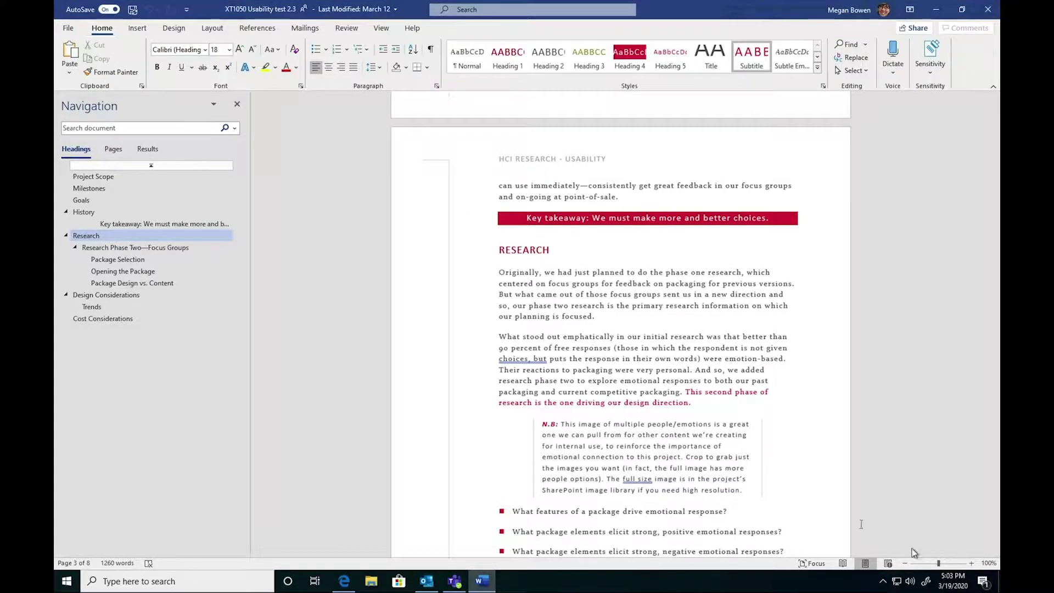
{"action": "scroll", "coordinate": [852, 519], "scroll_direction": "up", "scroll_amount": 15}
{"action": "scroll", "coordinate": [852, 519], "scroll_direction": "up", "scroll_amount": 10}
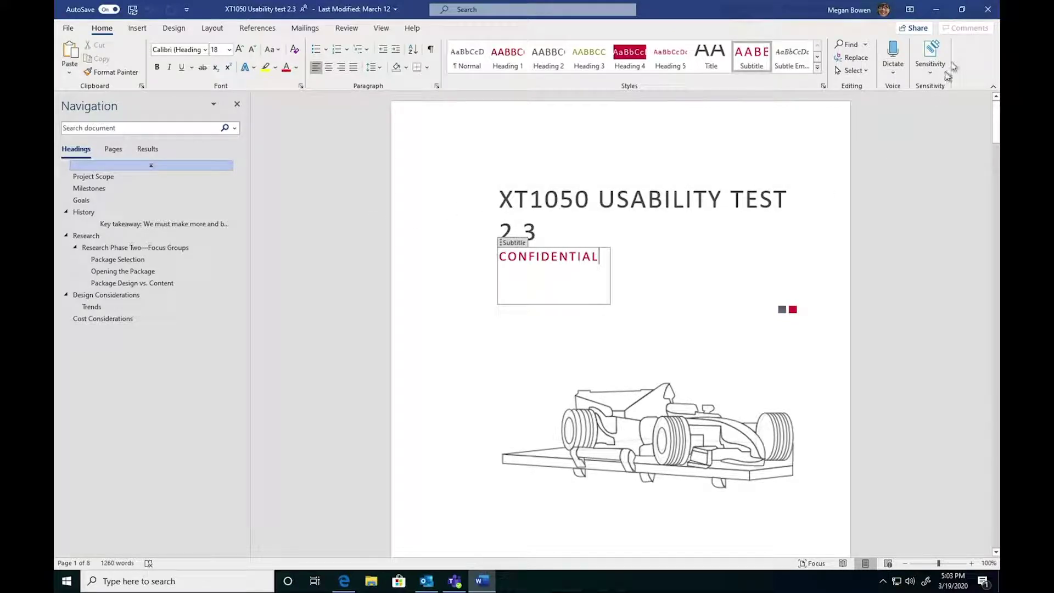
{"action": "left_click", "coordinate": [988, 11]}
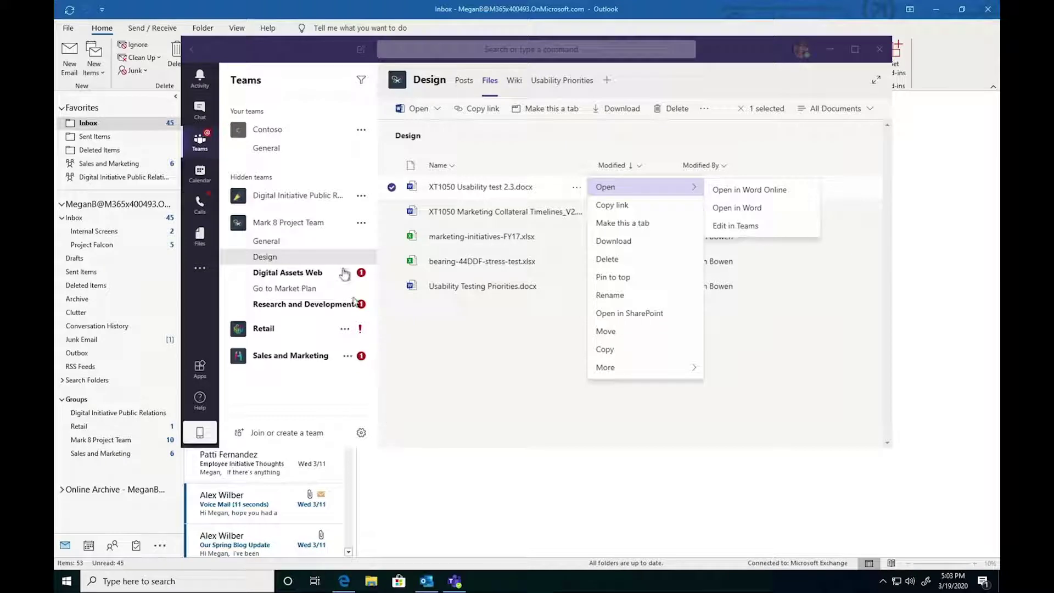
View the Digital Initiative Public Relations team's General channel and open the Mark 8 Project Team's General channel.
{"action": "left_click", "coordinate": [316, 206]}
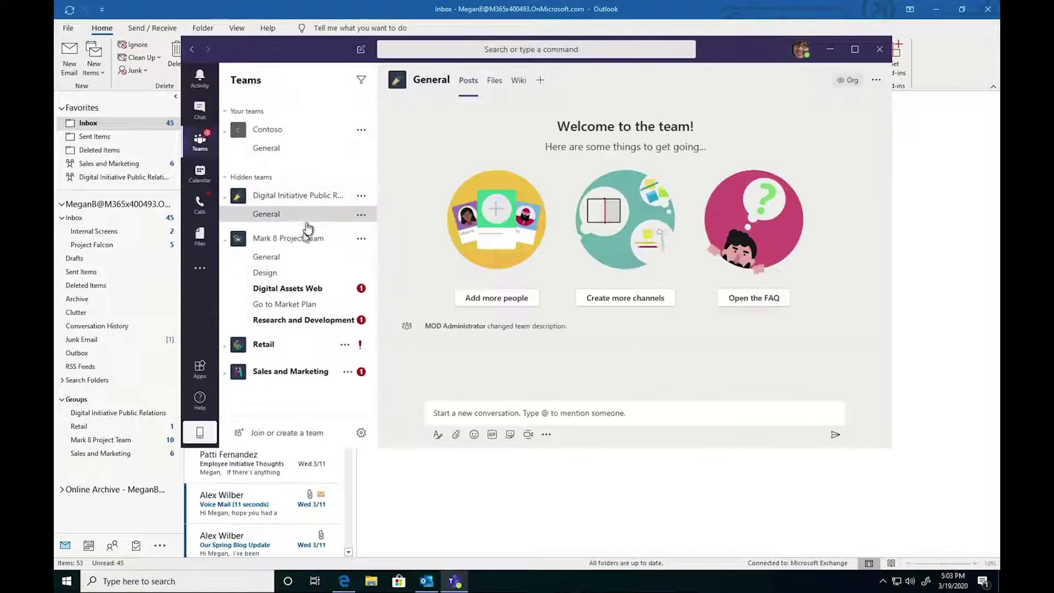
{"action": "left_click", "coordinate": [296, 260]}
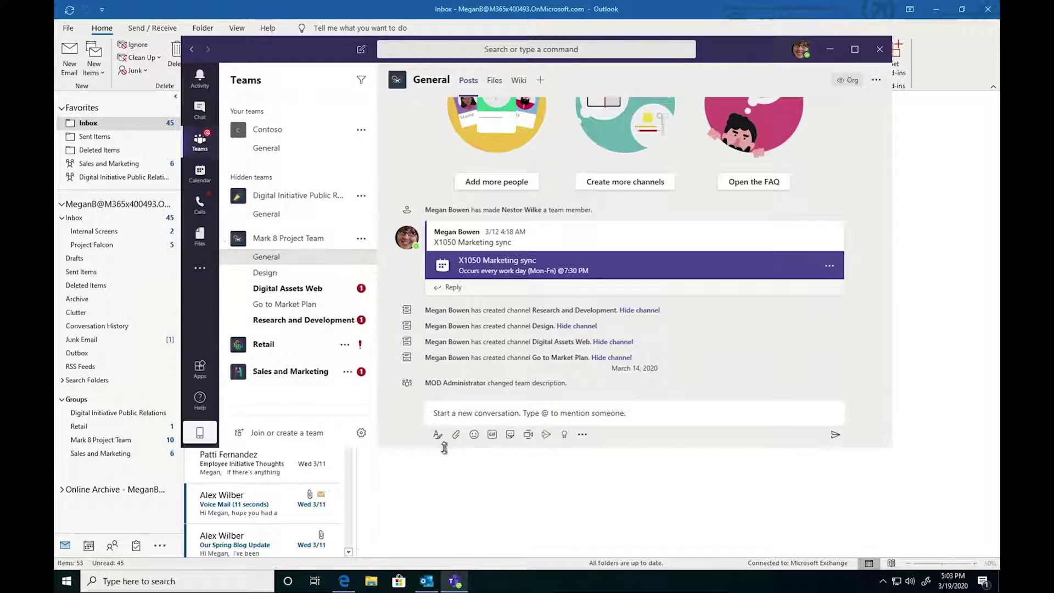
{"action": "left_click", "coordinate": [529, 435]}
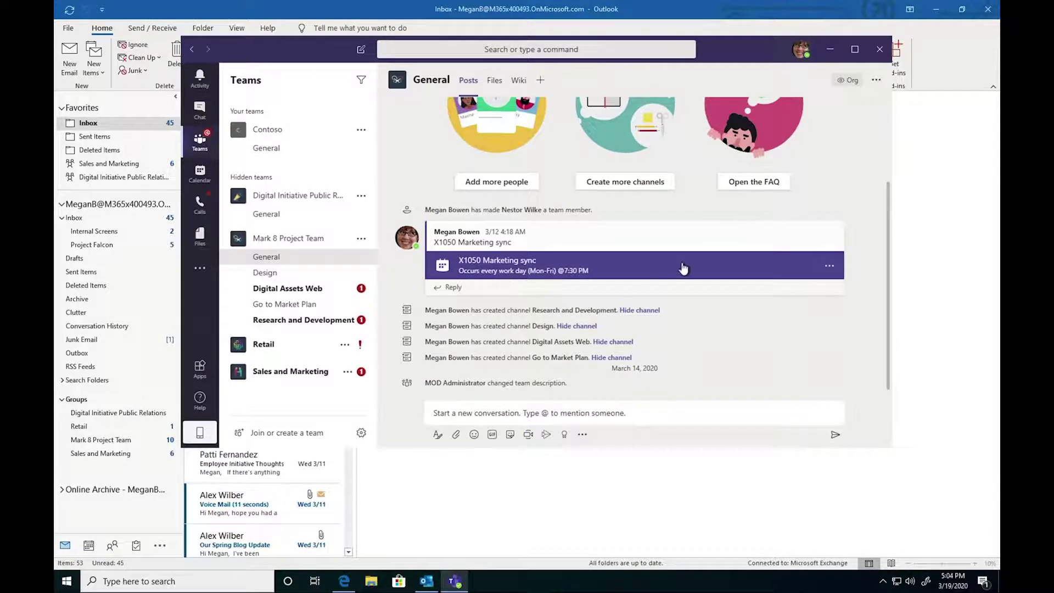
{"action": "mouse_move", "coordinate": [683, 268]}
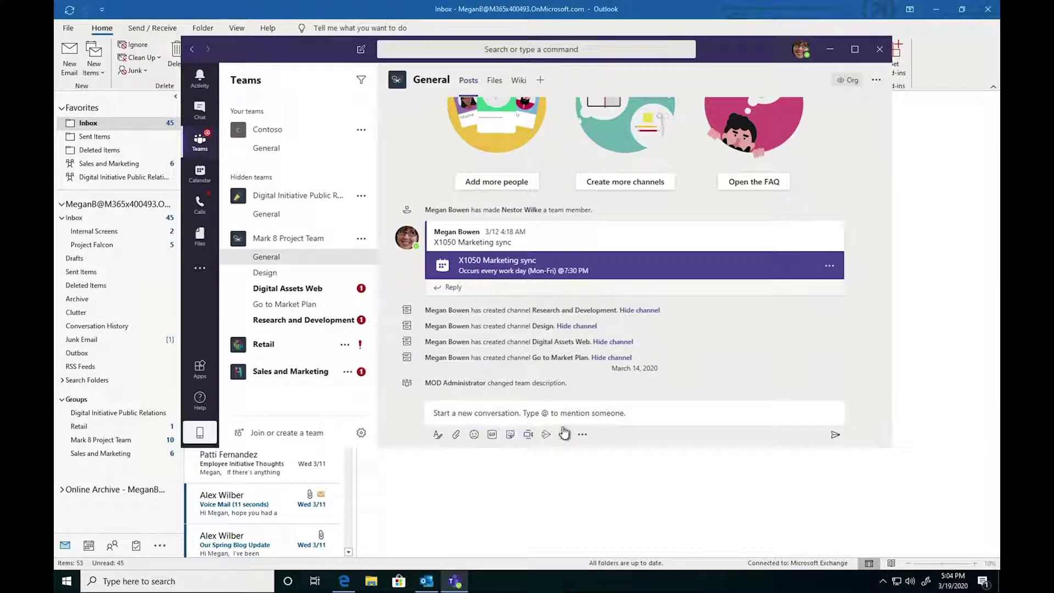
Expand the message composer, change the post type to Announcement, and enter the headline "We're working from home".
{"action": "left_click", "coordinate": [438, 435]}
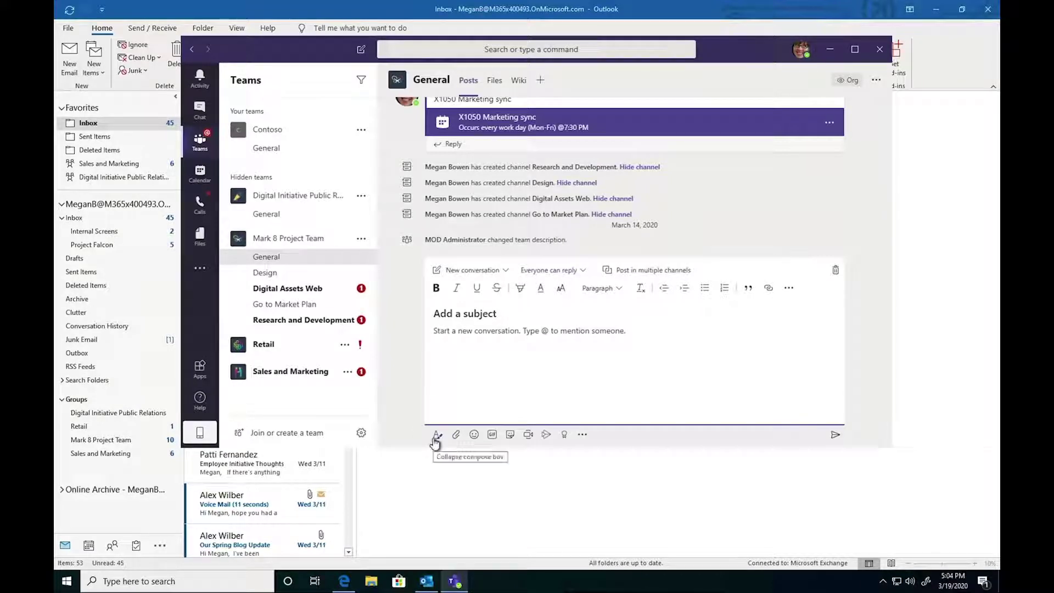
{"action": "left_click", "coordinate": [494, 274]}
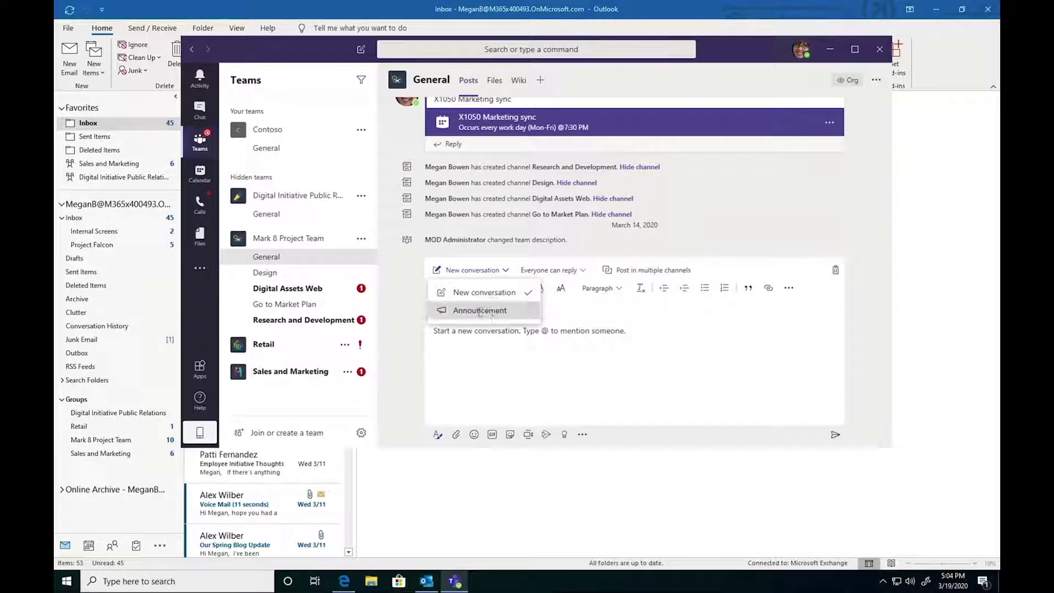
{"action": "left_click", "coordinate": [480, 312]}
{"action": "type", "text": "W"}
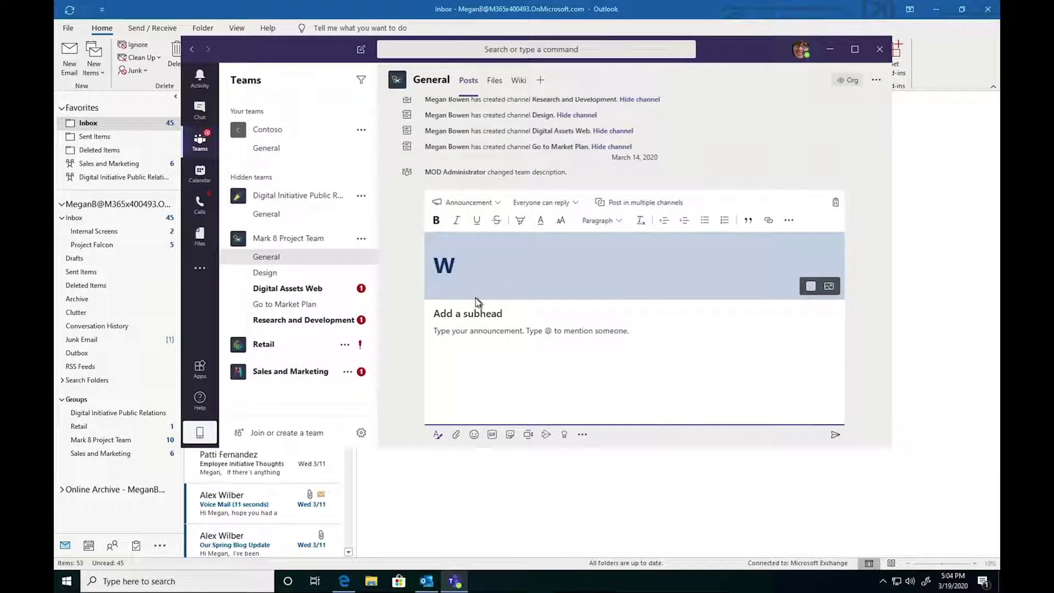
{"action": "type", "text": "e're working from home"}
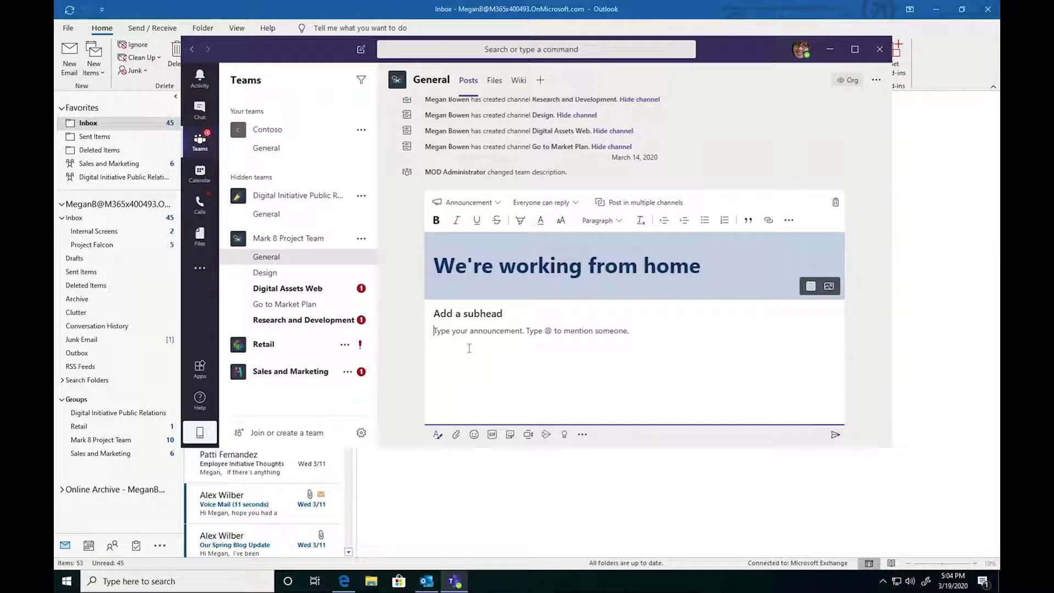
Write the announcement body "Working from home habits will be shared by HR" and mark the post as important.
{"action": "type", "text": "Working from home habit"}
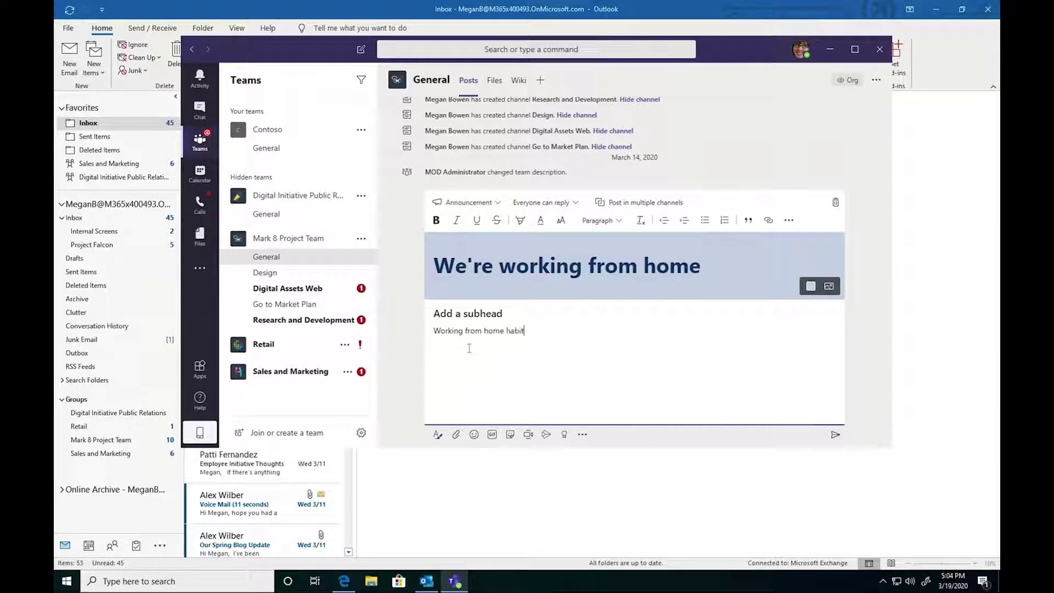
{"action": "key", "text": "BackSpace"}
{"action": "key", "text": "BackSpace"}
{"action": "key", "text": "BackSpace"}
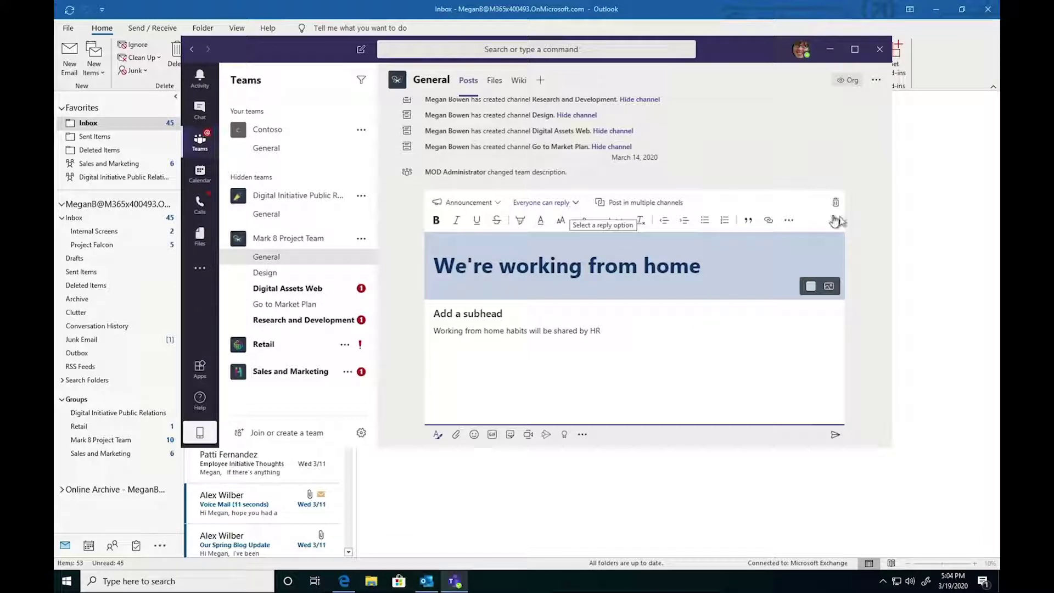
{"action": "left_click", "coordinate": [788, 221]}
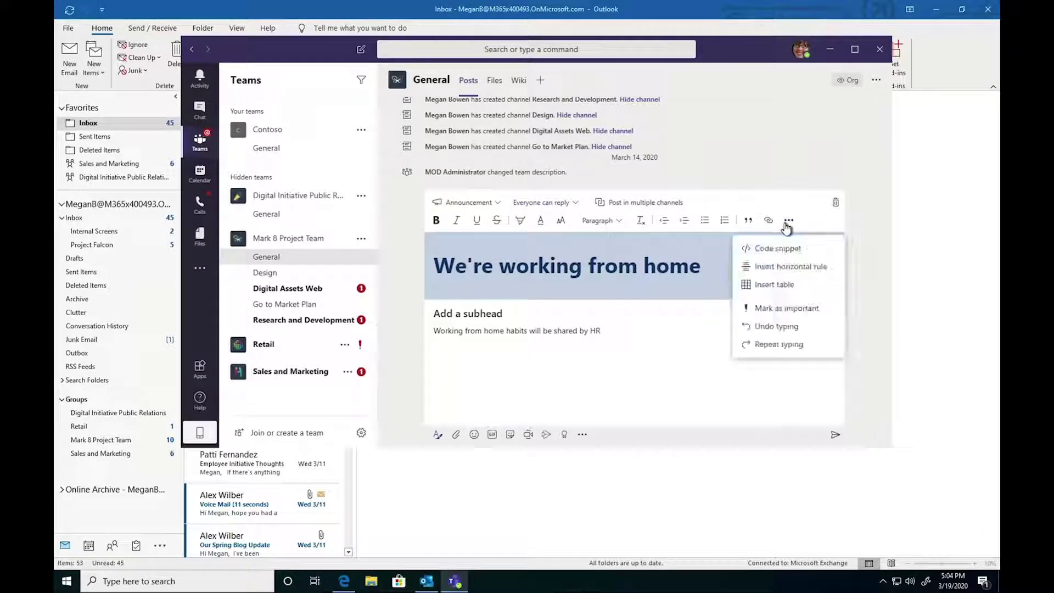
{"action": "left_click", "coordinate": [791, 309]}
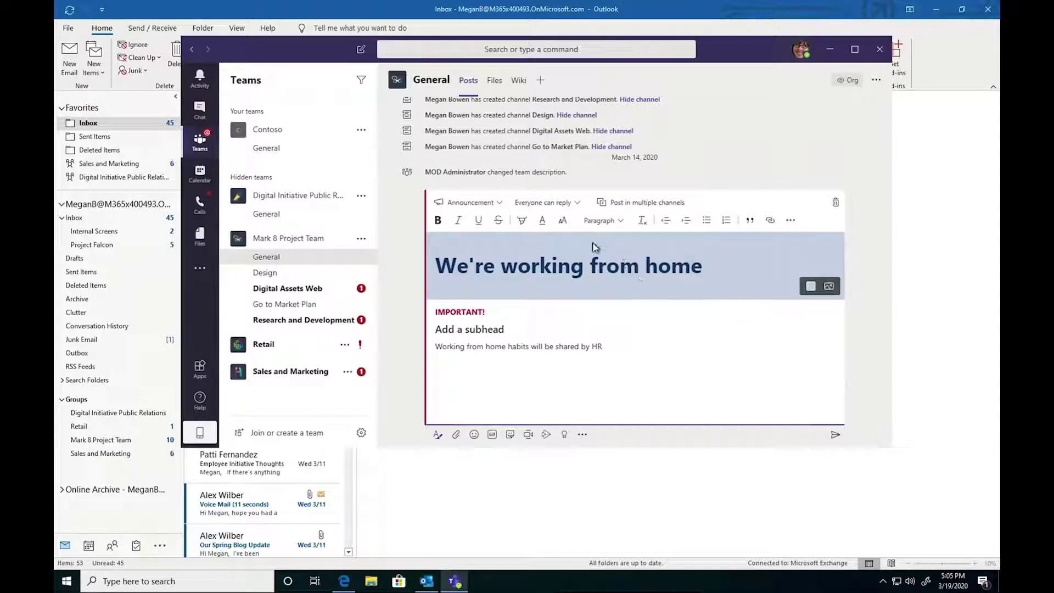
Limit replies to "You and moderators can reply" and post the announcement to the channel.
{"action": "left_click", "coordinate": [576, 204]}
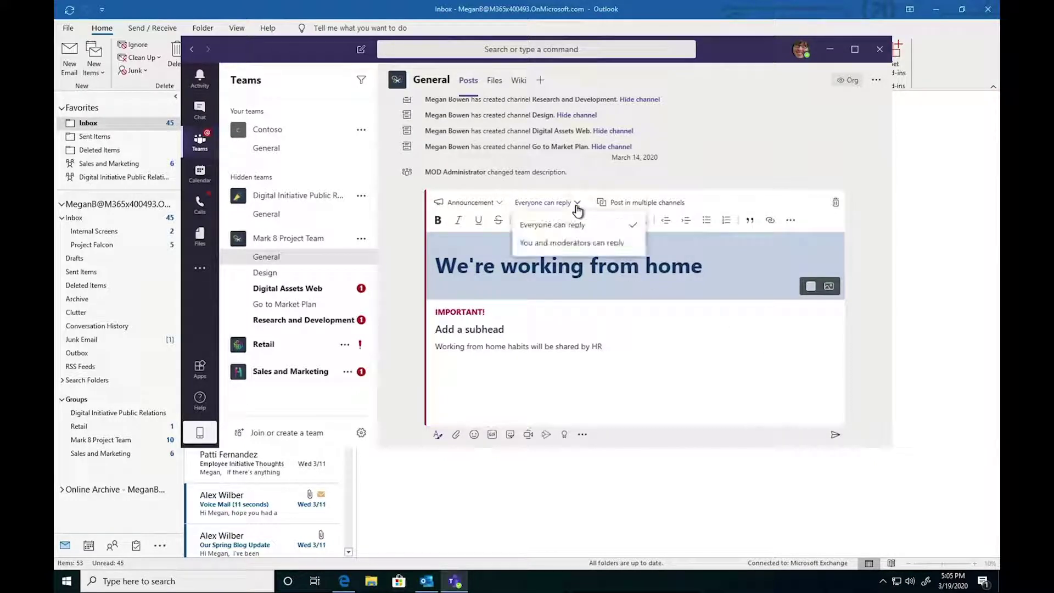
{"action": "left_click", "coordinate": [577, 243]}
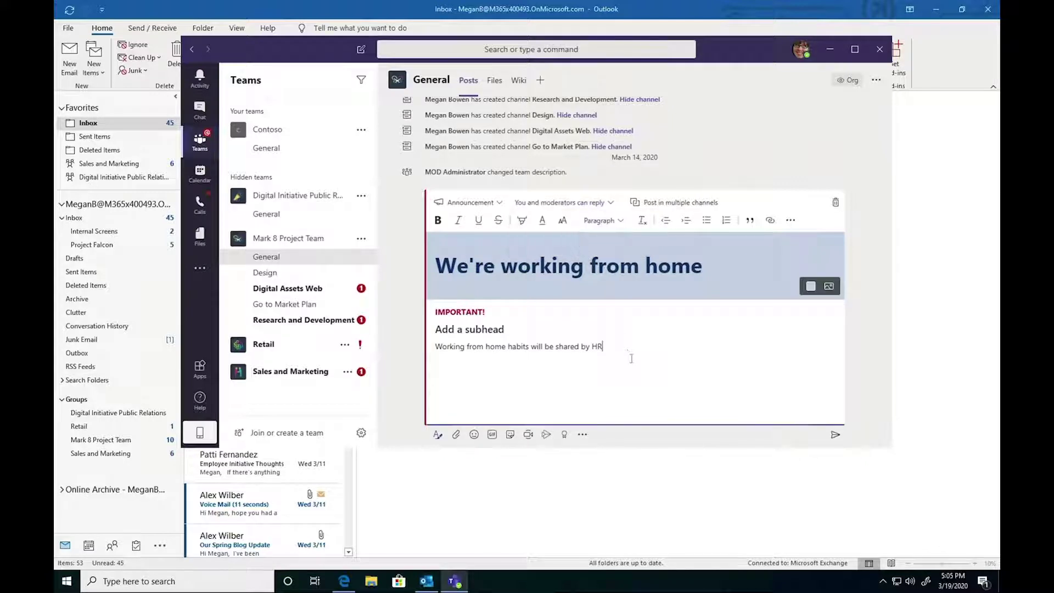
{"action": "left_click", "coordinate": [836, 434]}
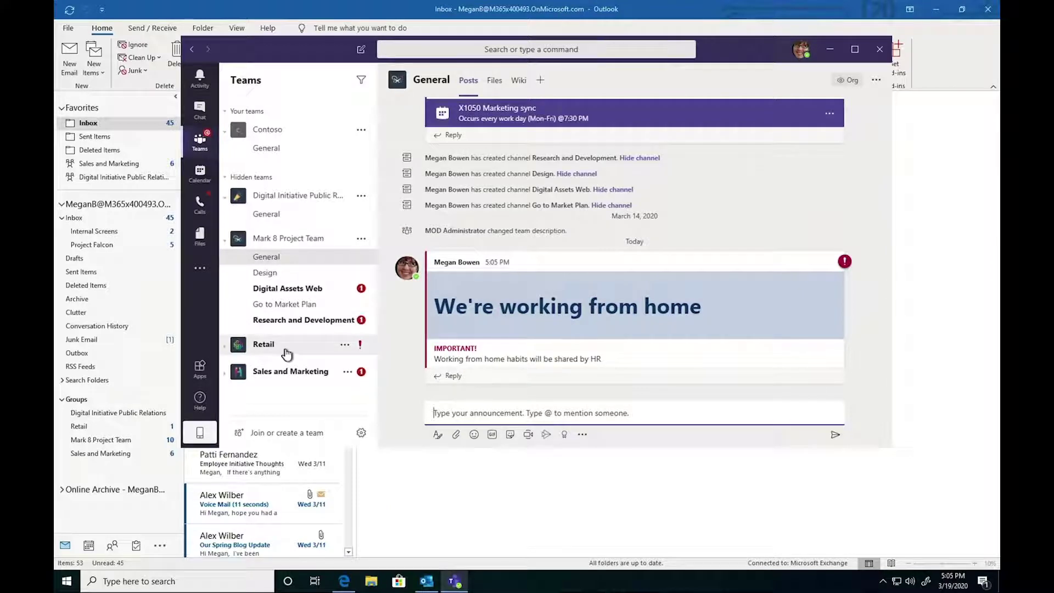
View the options for creating a team or joining one with a code, and return to Contoso's General channel.
{"action": "left_click", "coordinate": [261, 434]}
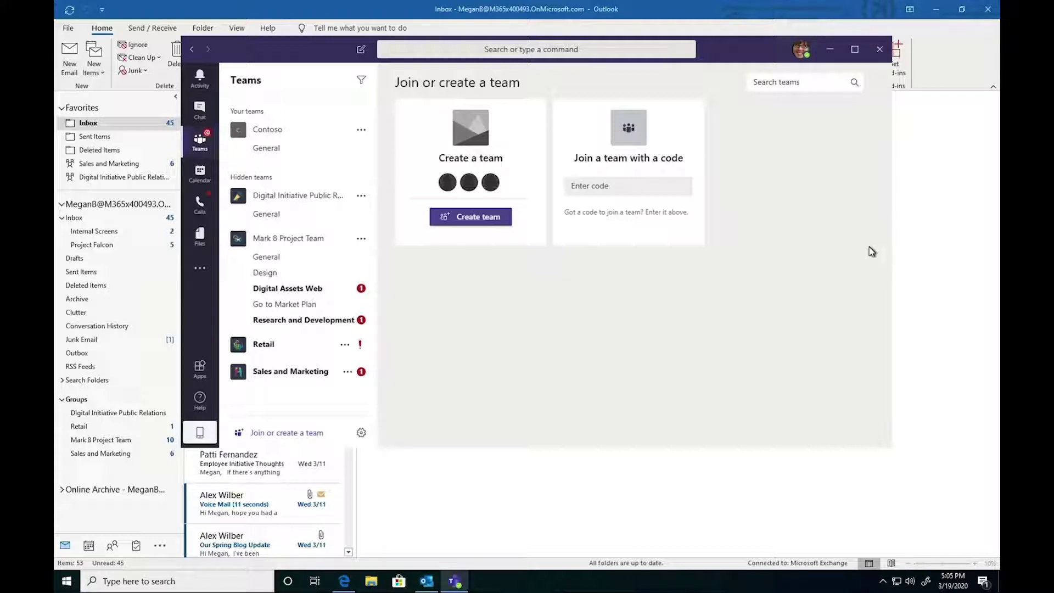
{"action": "left_click", "coordinate": [641, 192]}
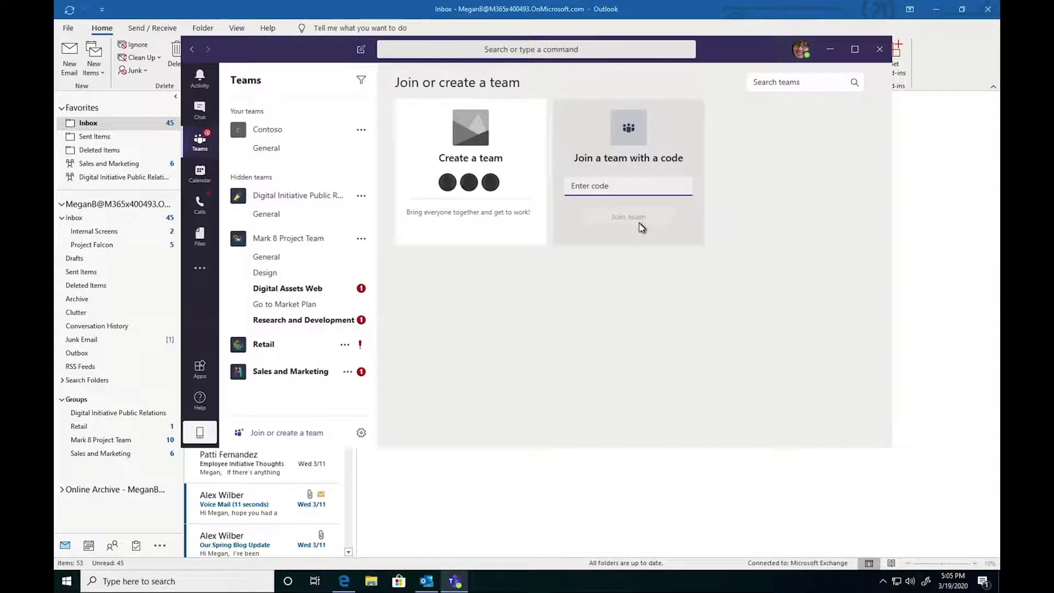
{"action": "left_click", "coordinate": [297, 147]}
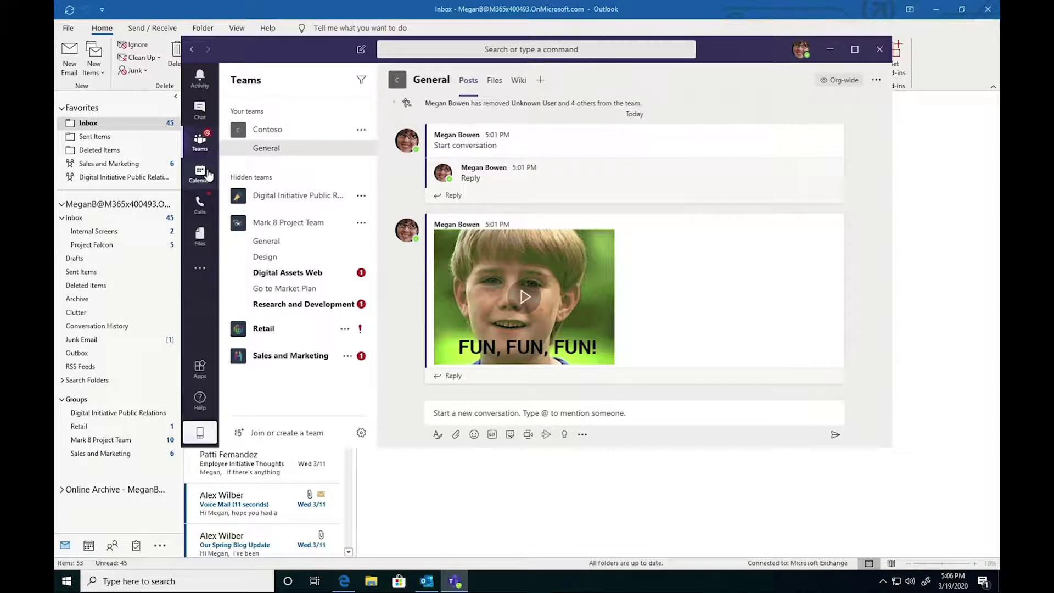
View the Teams calendar for the work week and compare it with the Outlook calendar.
{"action": "left_click", "coordinate": [201, 172]}
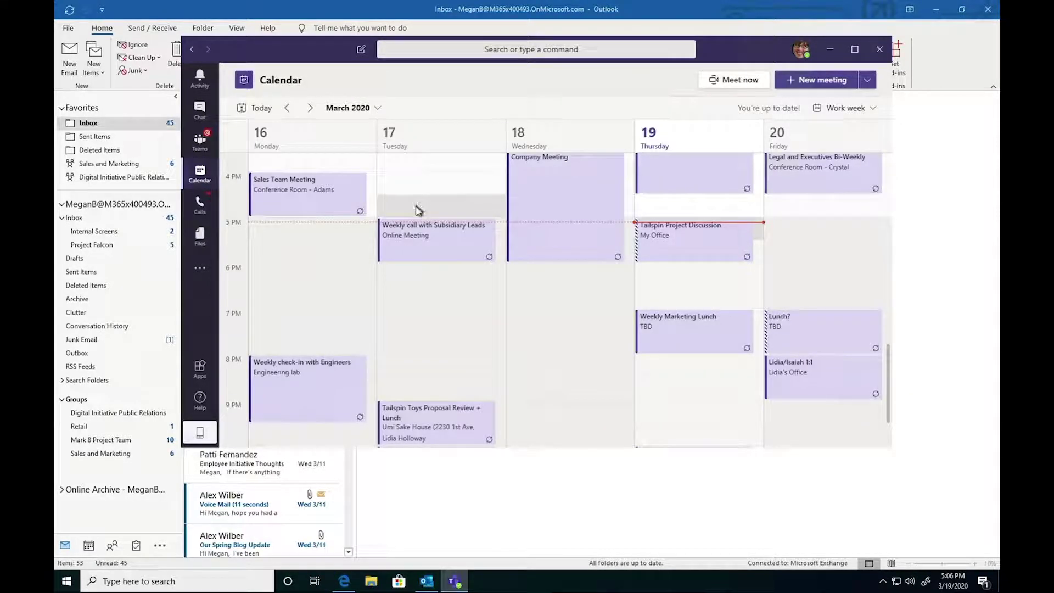
{"action": "left_click", "coordinate": [89, 546]}
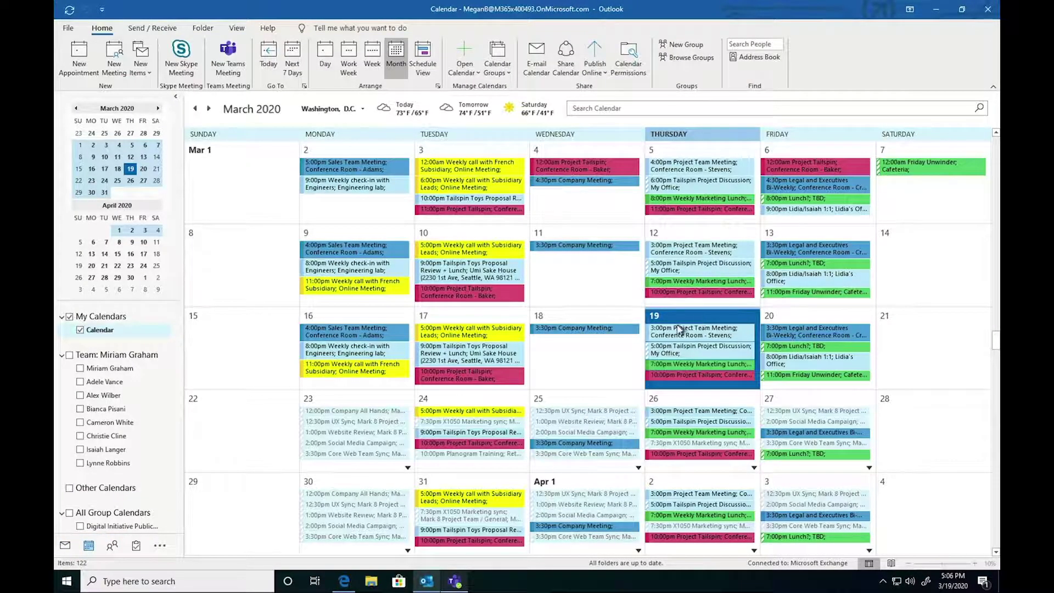
{"action": "key", "text": "super"}
{"action": "left_click", "coordinate": [455, 581]}
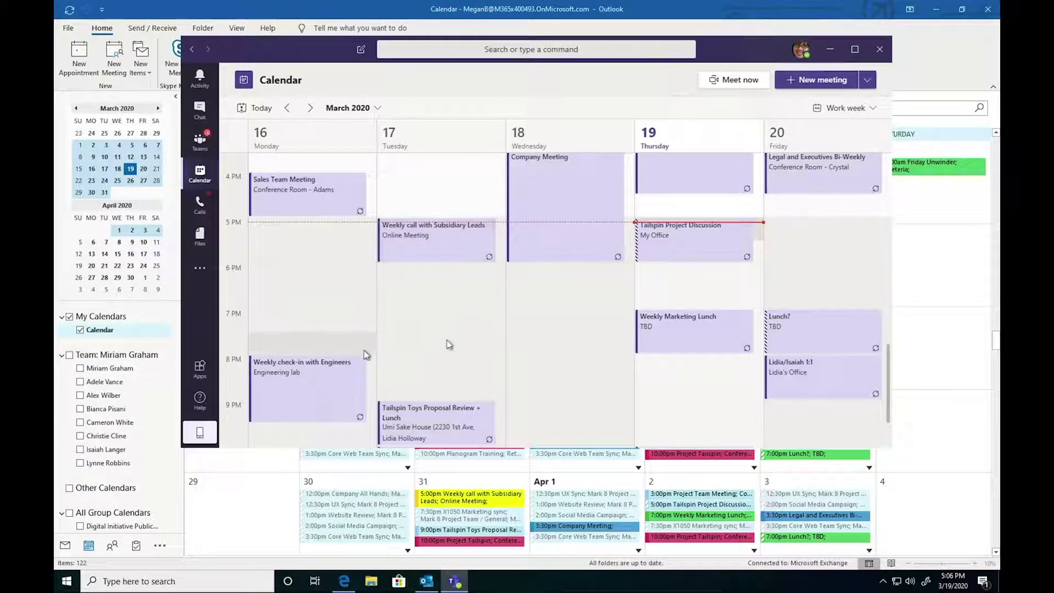
{"action": "scroll", "coordinate": [494, 328], "scroll_direction": "down", "scroll_amount": 2}
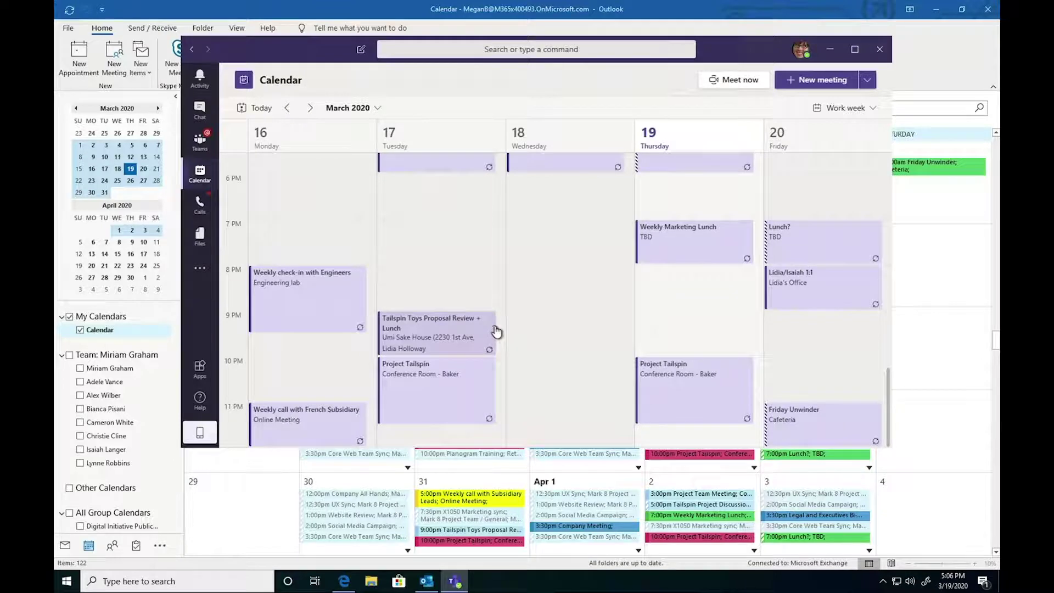
{"action": "scroll", "coordinate": [496, 330], "scroll_direction": "up", "scroll_amount": 2}
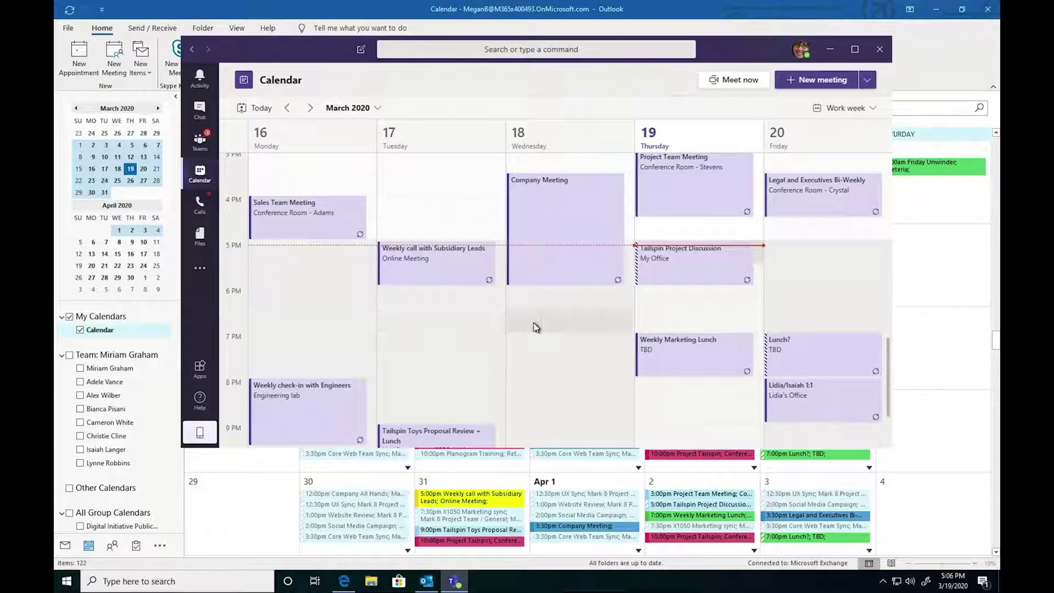
Create a new meeting titled "HR Brief" and add the sales rep colleague as a required attendee.
{"action": "left_click", "coordinate": [792, 81]}
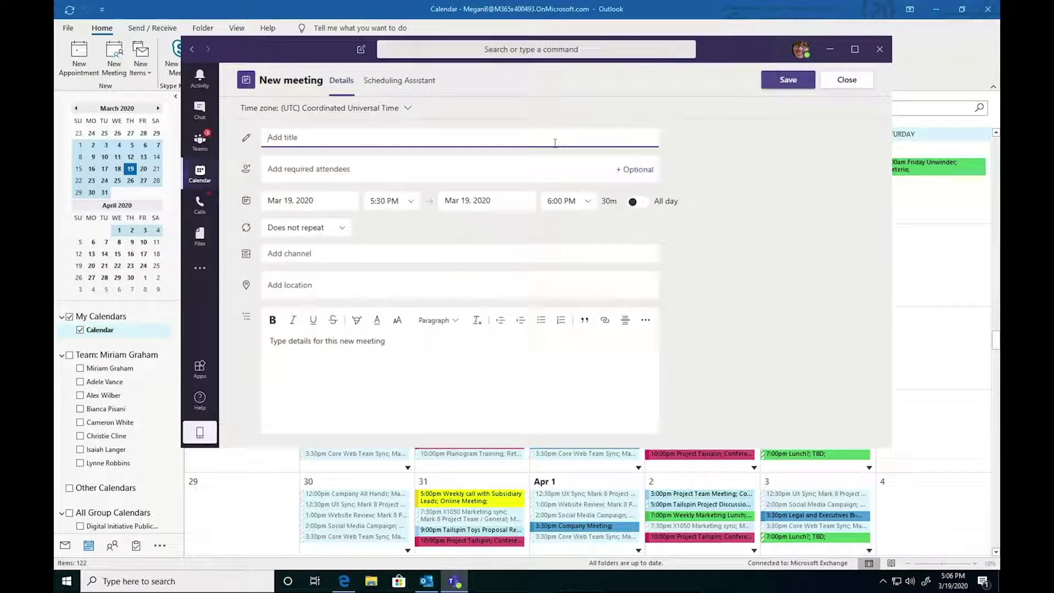
{"action": "type", "text": "HR Brief"}
{"action": "left_click", "coordinate": [544, 165]}
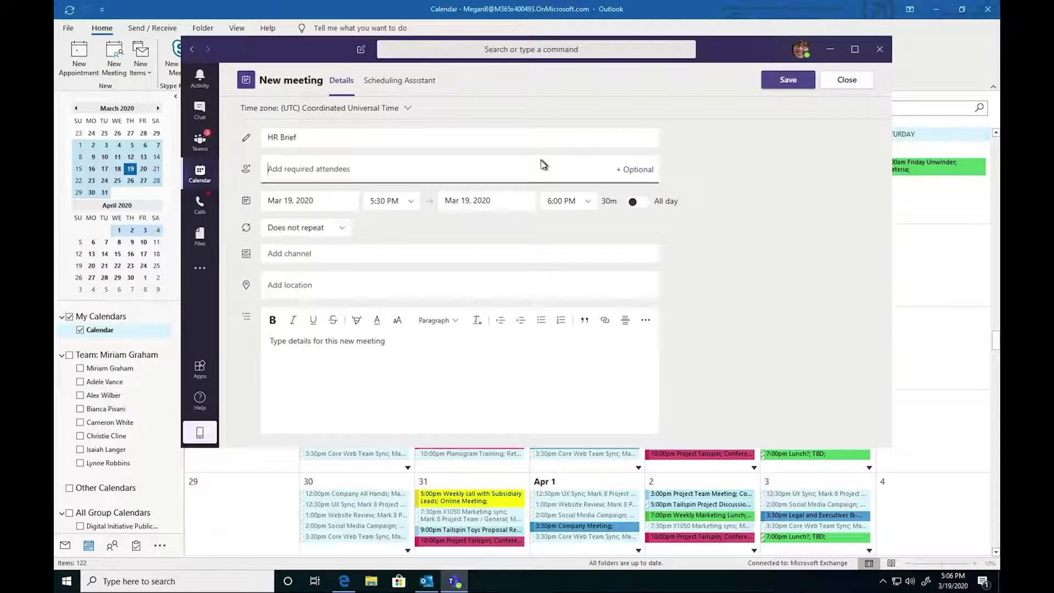
{"action": "type", "text": "isai"}
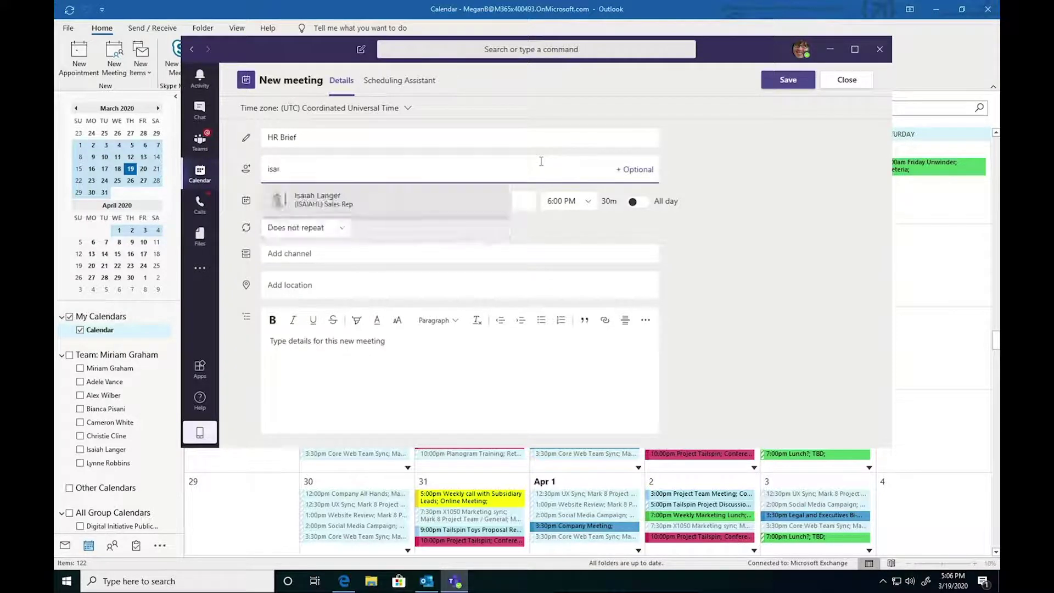
{"action": "left_click", "coordinate": [410, 196]}
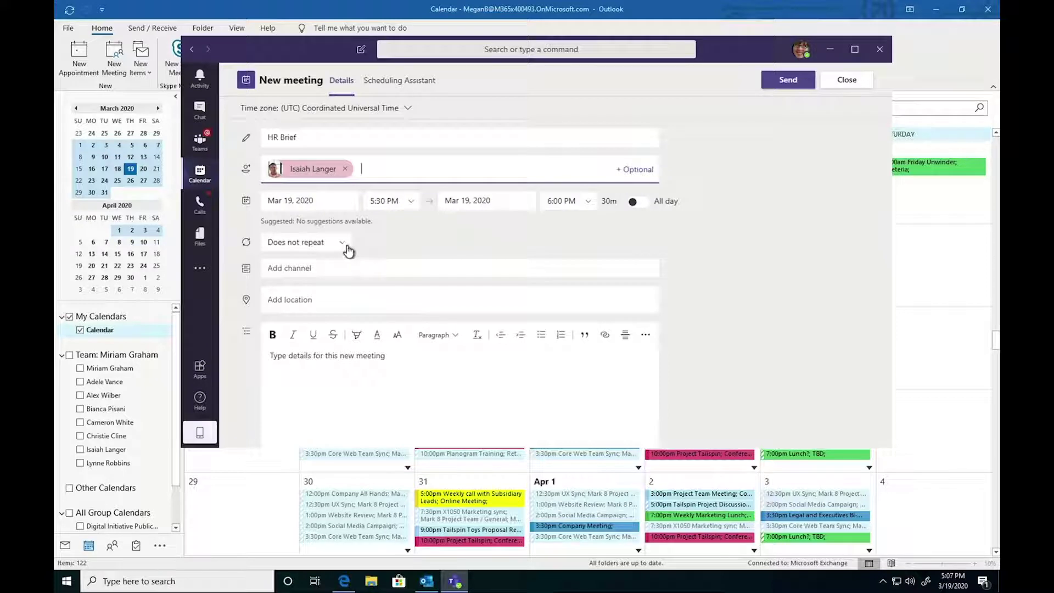
Check the available channels without adding one, enter the meeting details "What we're going to talk about...", and send the invitation.
{"action": "left_click", "coordinate": [337, 267]}
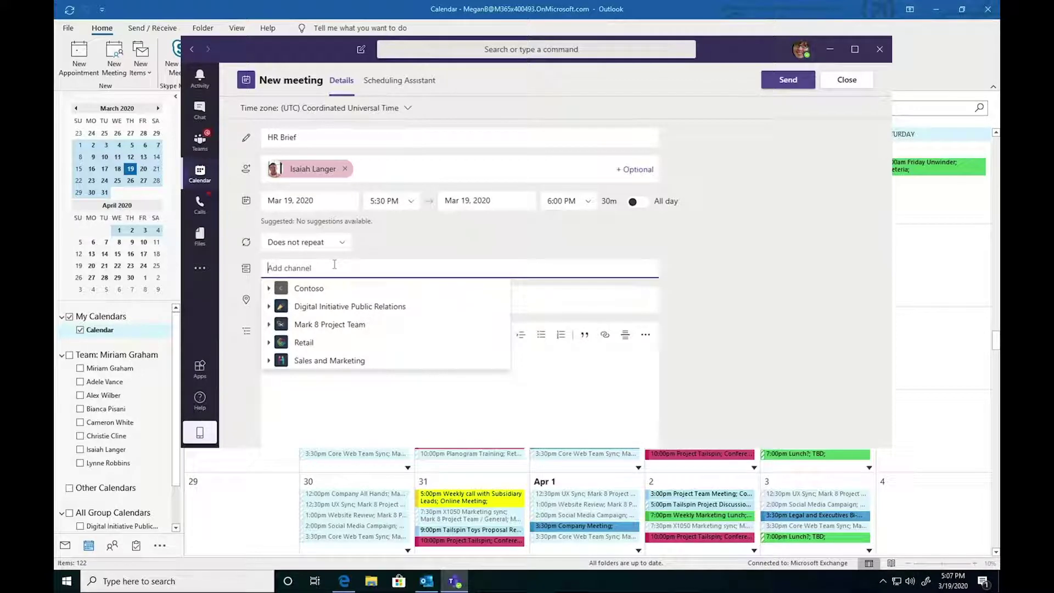
{"action": "left_click", "coordinate": [822, 265]}
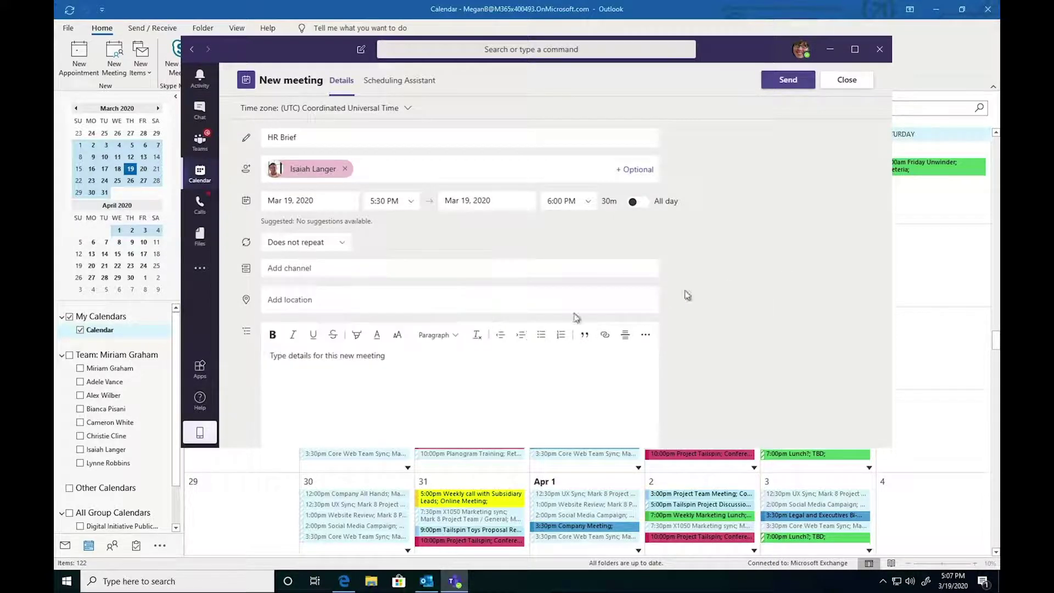
{"action": "left_click", "coordinate": [492, 355]}
{"action": "type", "text": "What "}
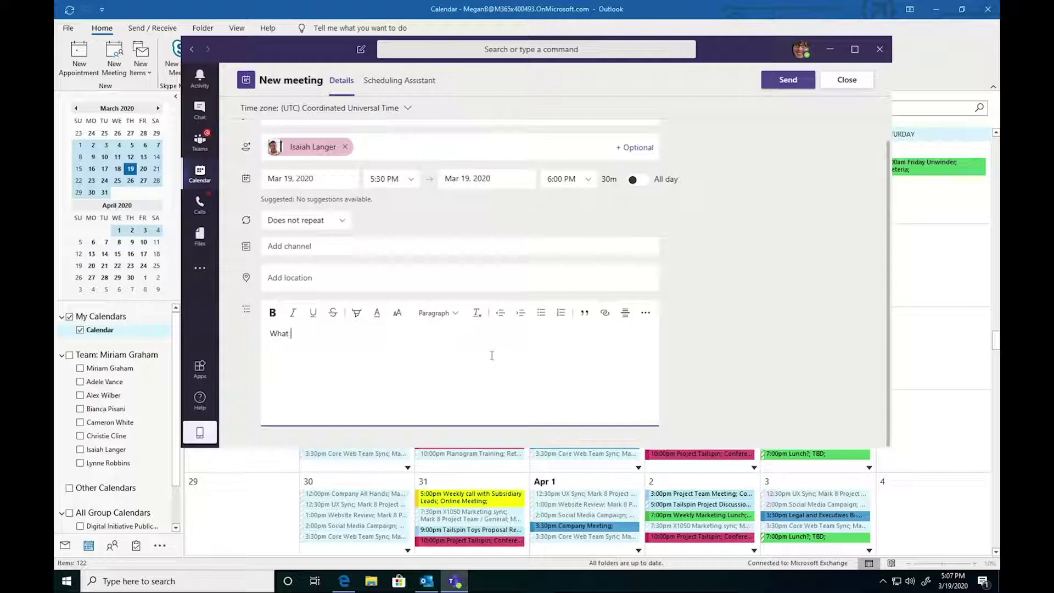
{"action": "type", "text": "we're going to talk about..."}
{"action": "scroll", "coordinate": [572, 313], "scroll_direction": "up", "scroll_amount": 1}
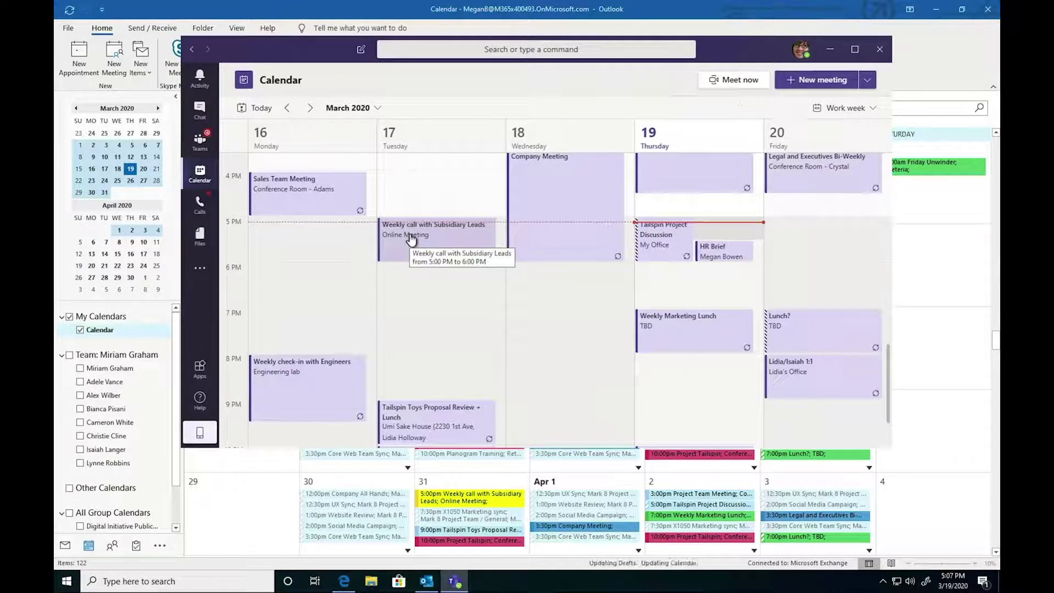
Look over the week's meetings in the calendar and open the HR Brief meeting.
{"action": "scroll", "coordinate": [558, 240], "scroll_direction": "up", "scroll_amount": 3}
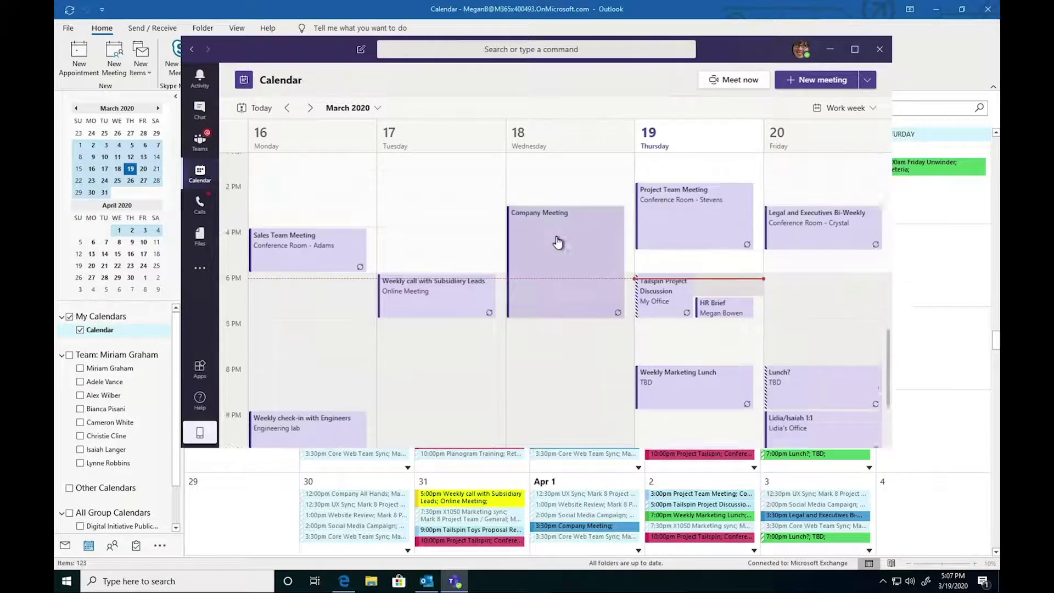
{"action": "scroll", "coordinate": [558, 242], "scroll_direction": "down", "scroll_amount": 3}
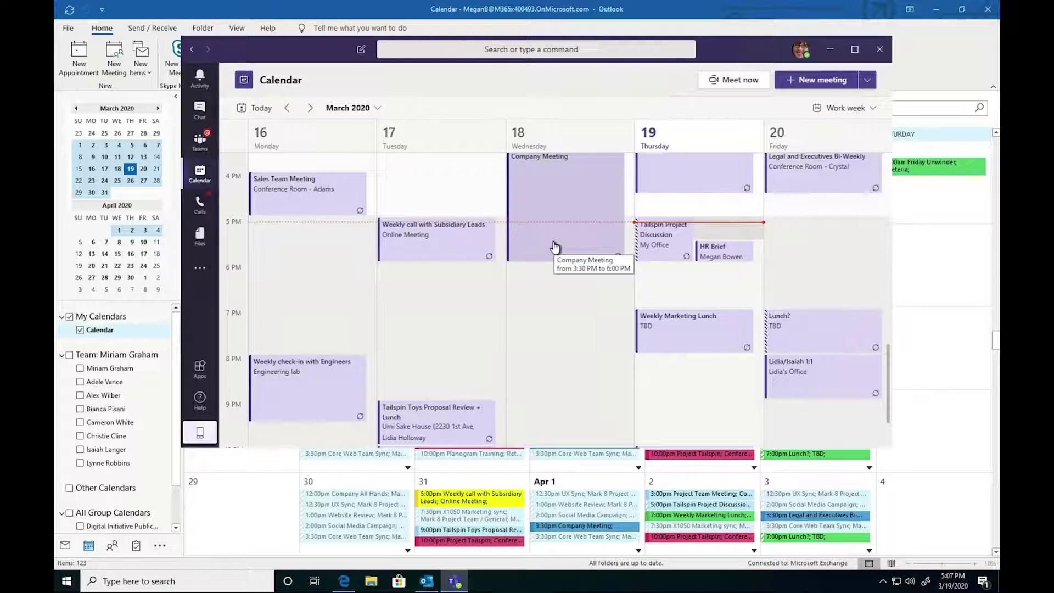
{"action": "left_click", "coordinate": [703, 256]}
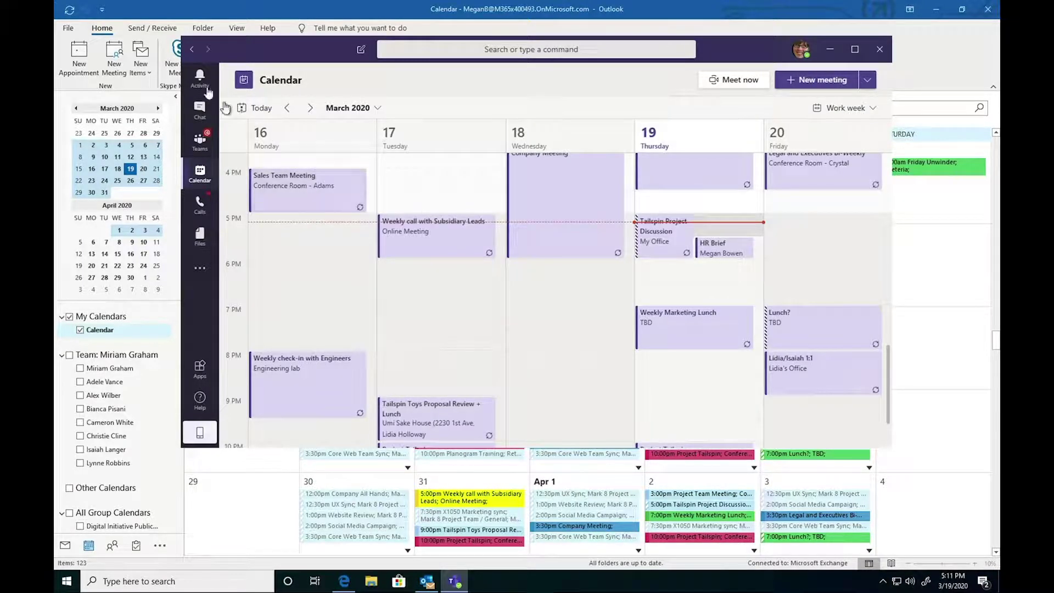
Review the activity feed, viewing the reaction in Monthly Reports and a mention in the Mark 8 Project Team's Design channel.
{"action": "left_click", "coordinate": [199, 78]}
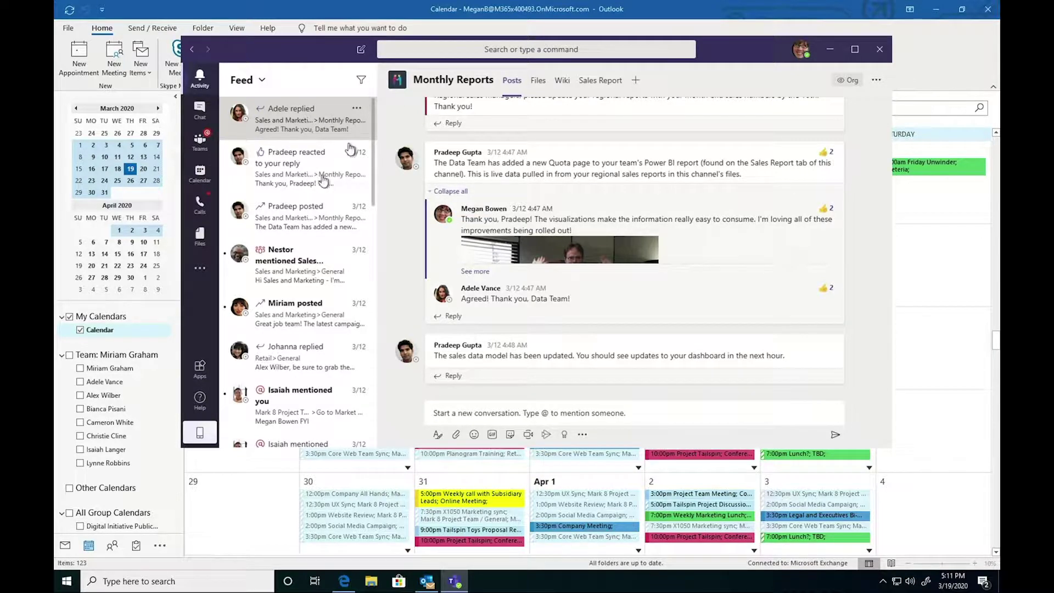
{"action": "left_click", "coordinate": [311, 188]}
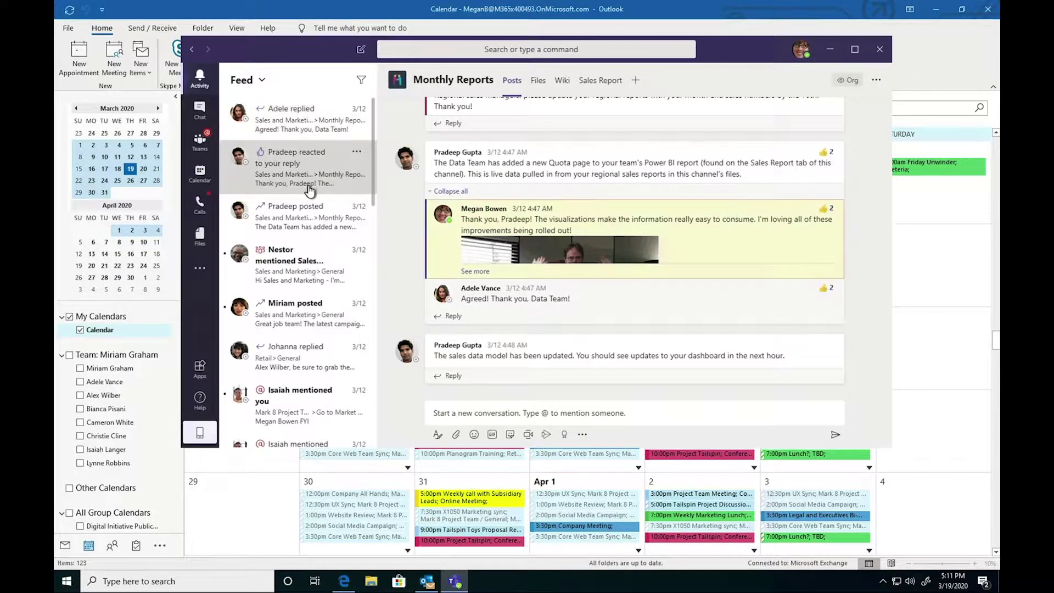
{"action": "scroll", "coordinate": [311, 189], "scroll_direction": "down", "scroll_amount": 1}
{"action": "scroll", "coordinate": [310, 192], "scroll_direction": "down", "scroll_amount": 10}
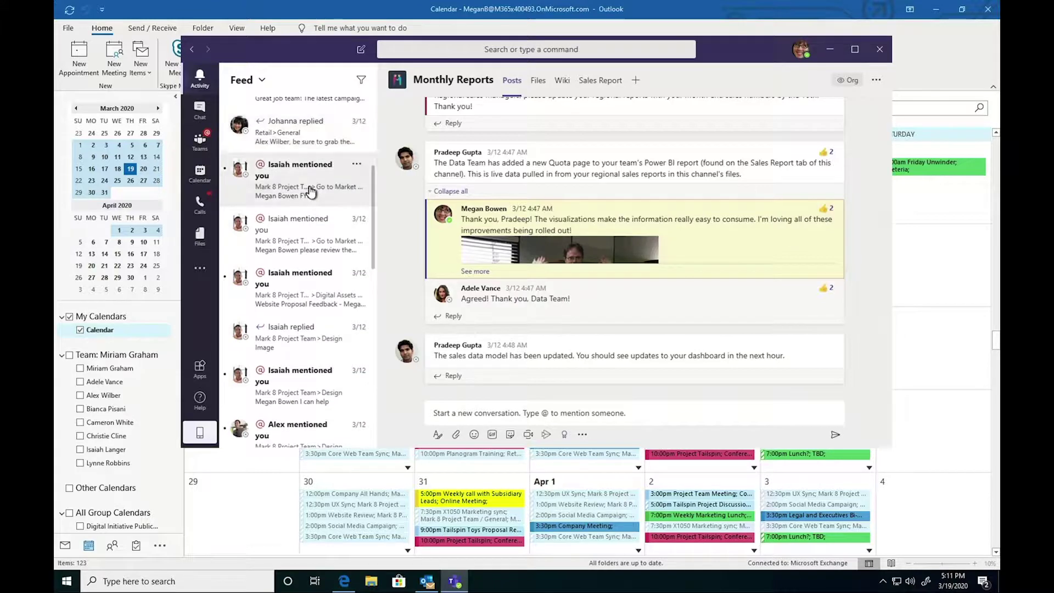
{"action": "scroll", "coordinate": [310, 193], "scroll_direction": "up", "scroll_amount": 5}
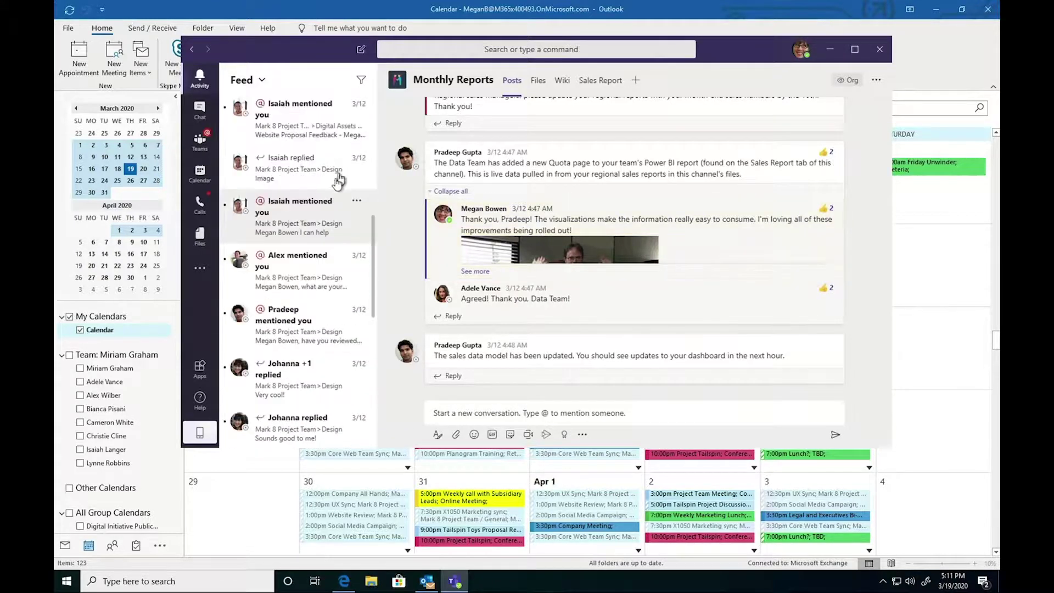
{"action": "left_click", "coordinate": [318, 228]}
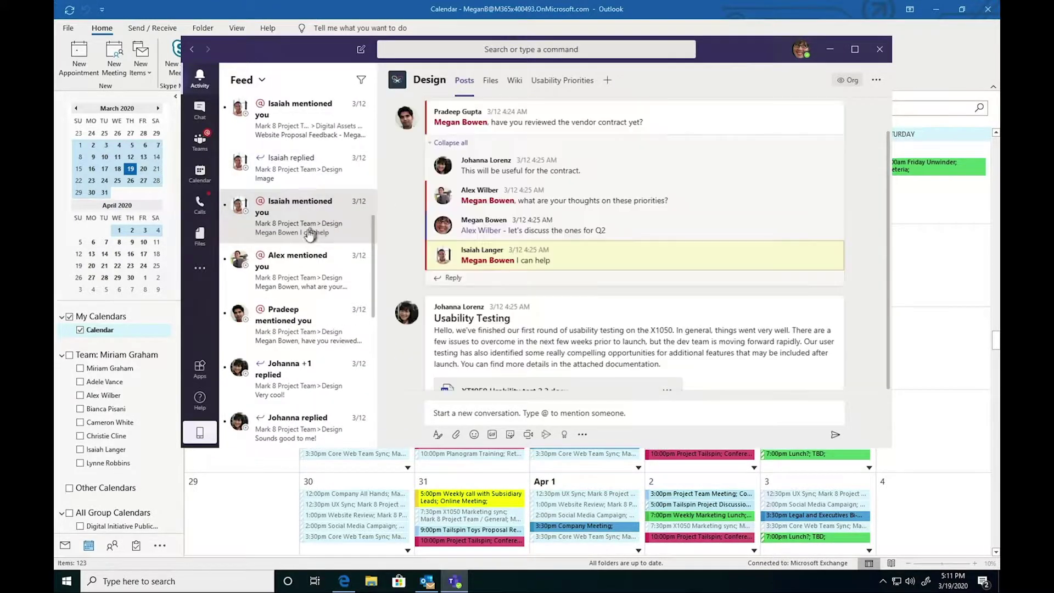
{"action": "scroll", "coordinate": [307, 231], "scroll_direction": "down", "scroll_amount": 5}
{"action": "scroll", "coordinate": [308, 231], "scroll_direction": "up", "scroll_amount": 10}
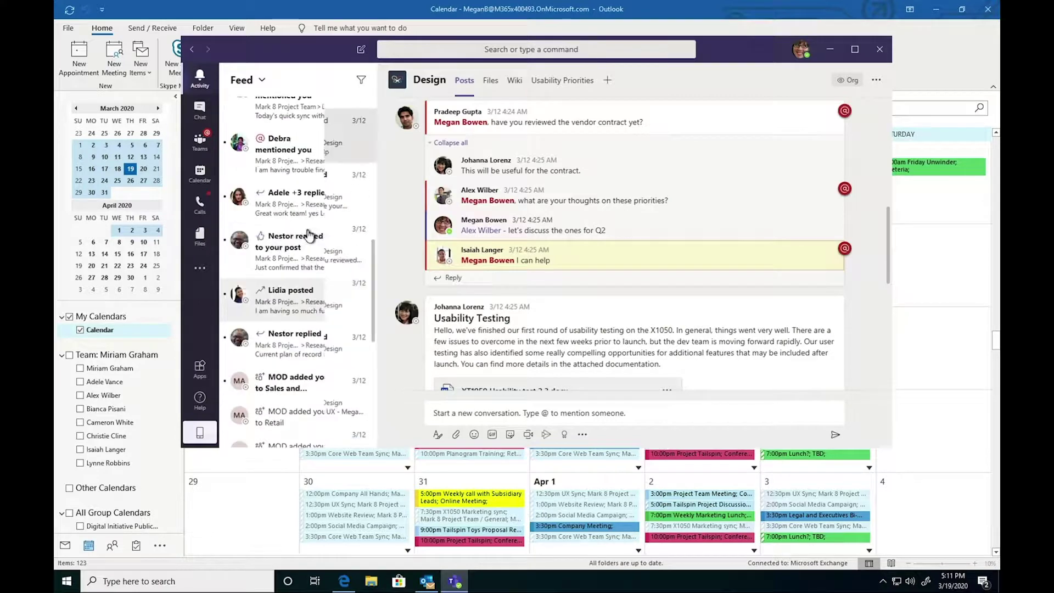
Open the Mark 8 Project Team's General channel and view the sticker, GIF and emoji choices for a new message.
{"action": "left_click", "coordinate": [299, 138]}
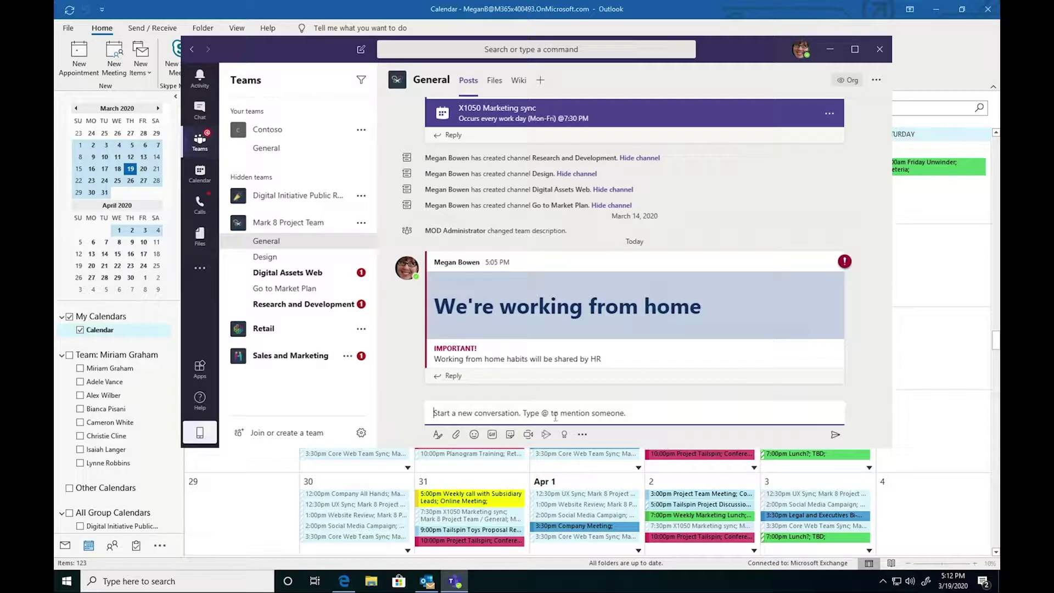
{"action": "left_click", "coordinate": [509, 435]}
{"action": "left_click", "coordinate": [495, 436]}
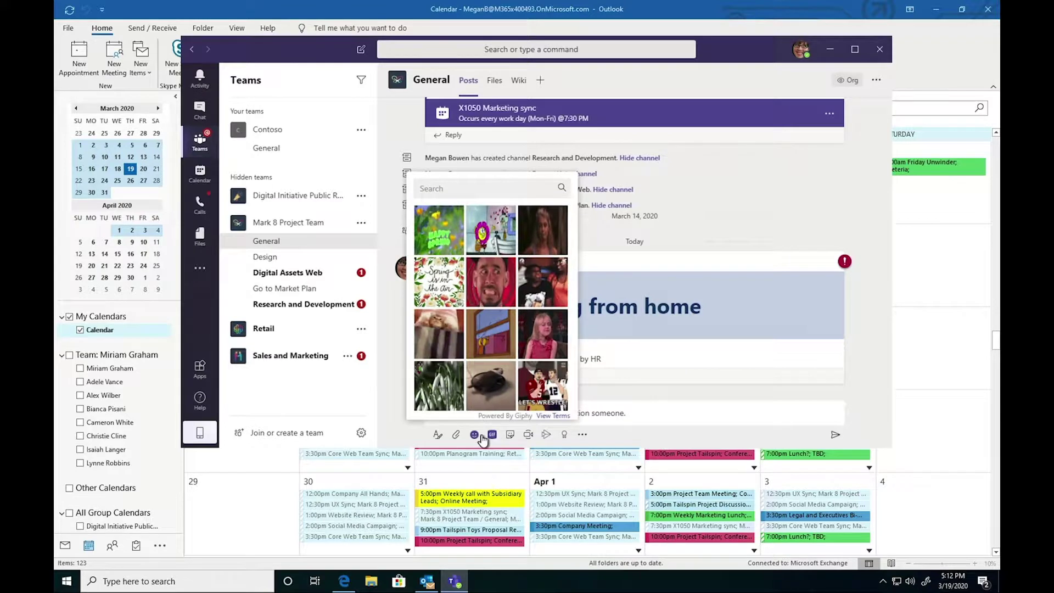
{"action": "left_click", "coordinate": [477, 434]}
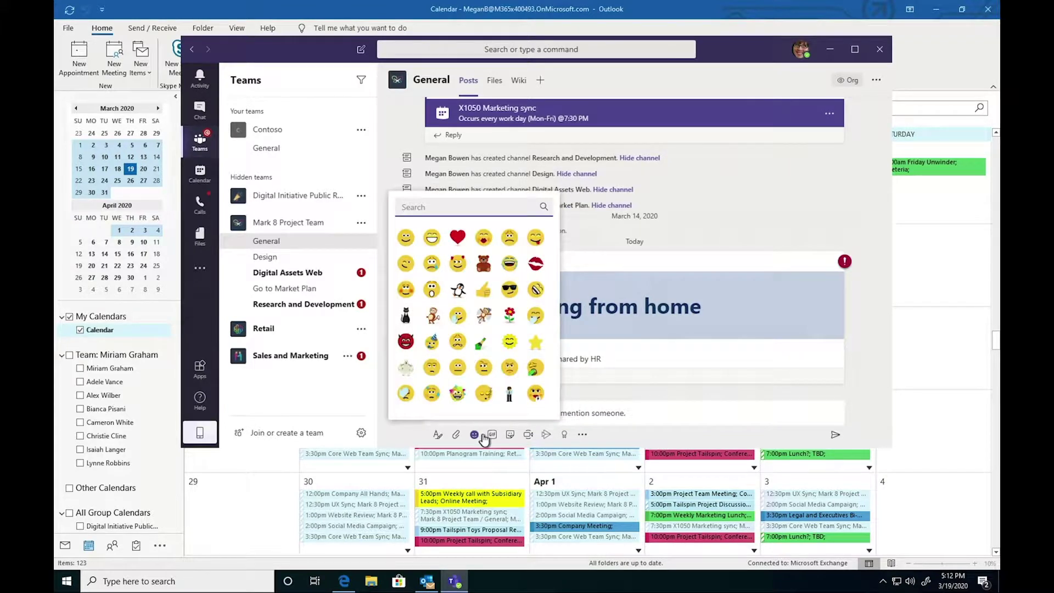
{"action": "left_click", "coordinate": [492, 413]}
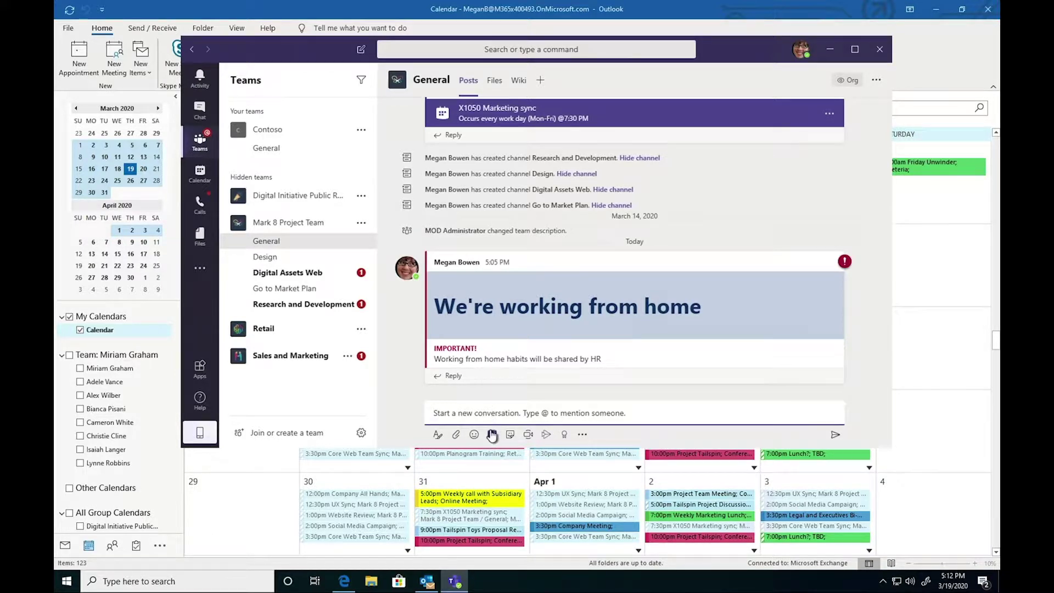
Search the GIFs for "fun" and post the GIF of a pig leaning out of a car window.
{"action": "left_click", "coordinate": [492, 434]}
{"action": "type", "text": "fun"}
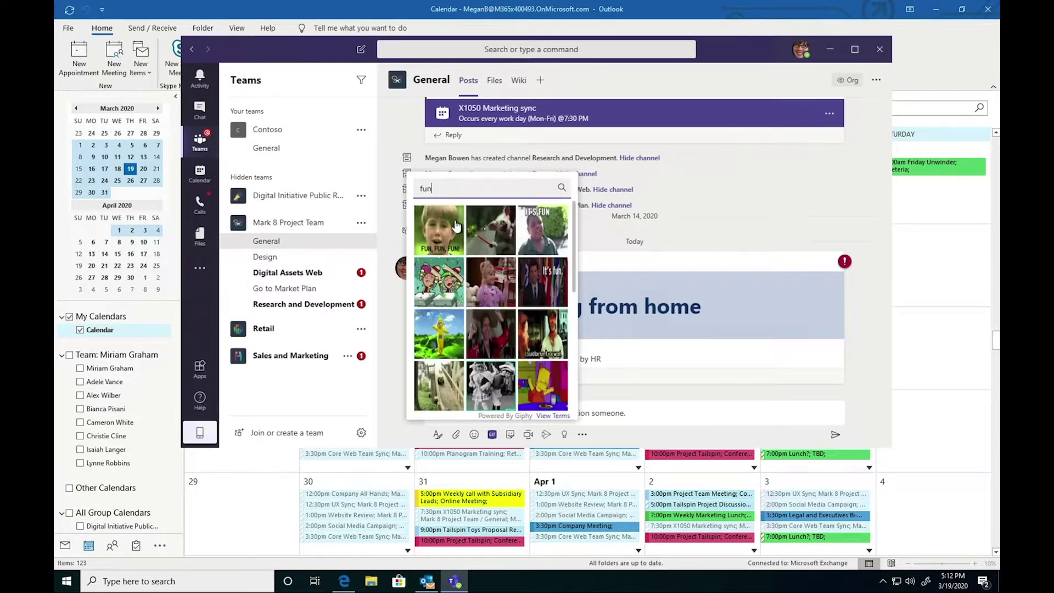
{"action": "left_click", "coordinate": [506, 230]}
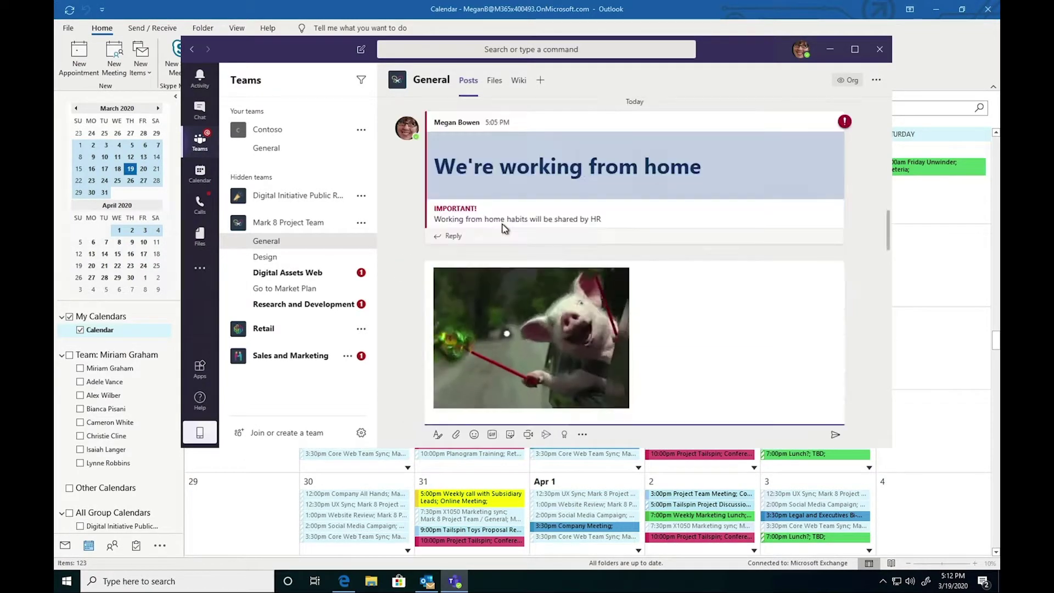
{"action": "key", "text": "Return"}
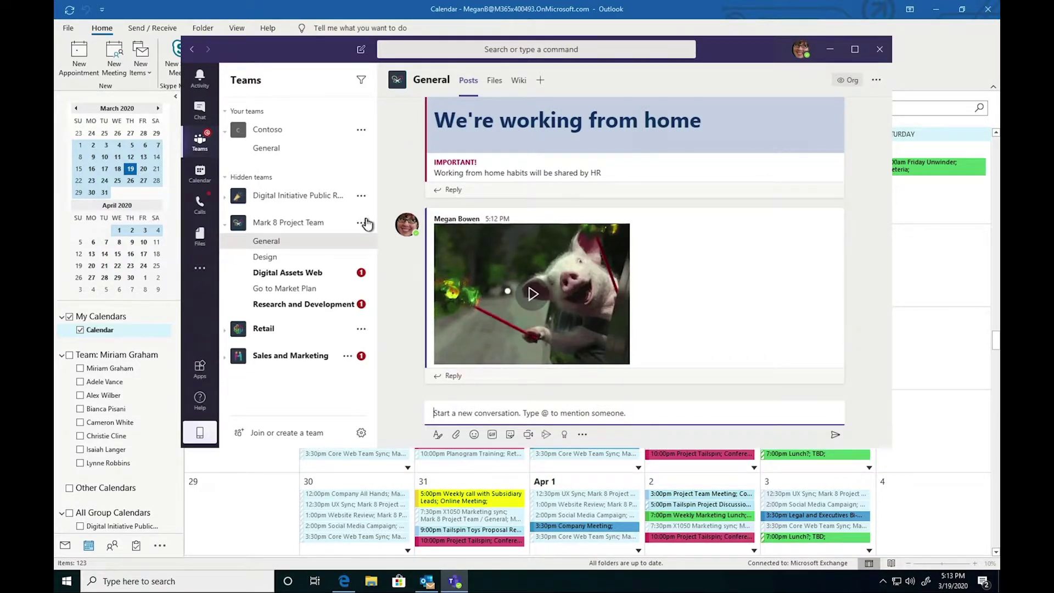
{"action": "mouse_move", "coordinate": [399, 228]}
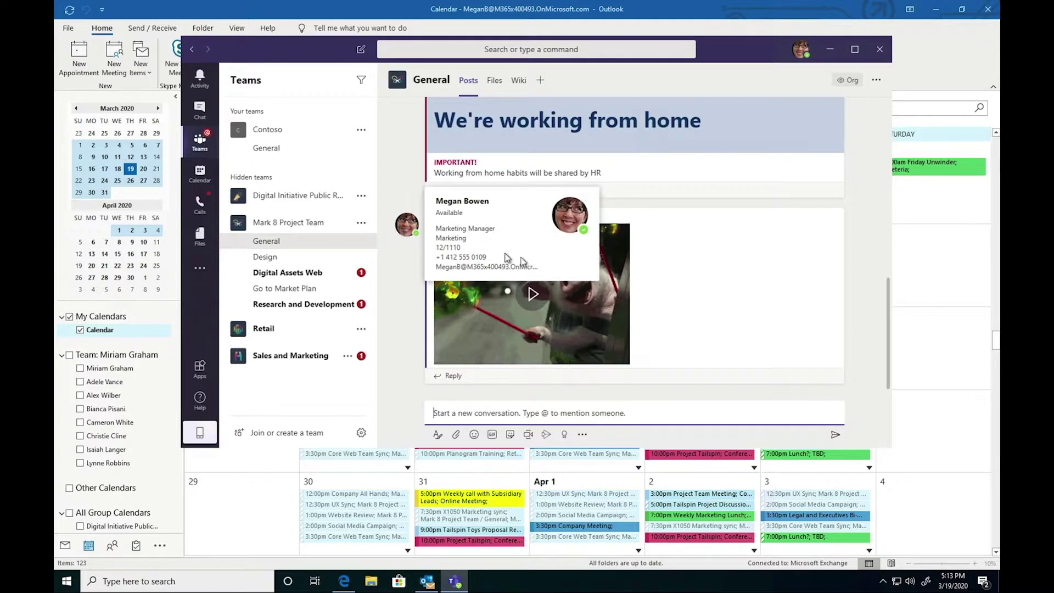